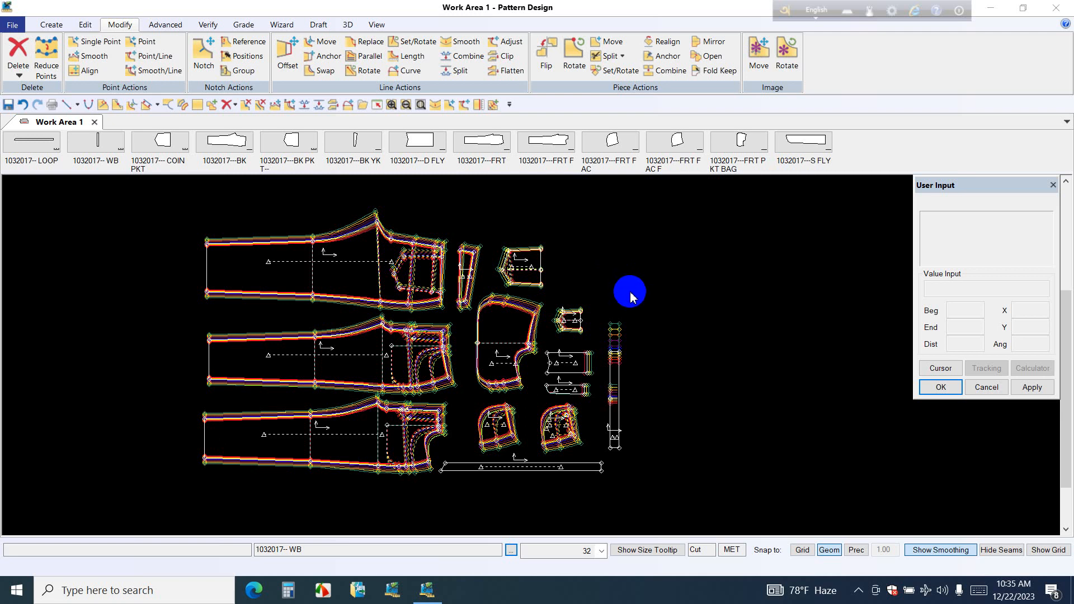
Step: Leave the pattern work area, refresh the desktop and open AccuMark Explorer
{"action": "left_click", "coordinate": [985, 5]}
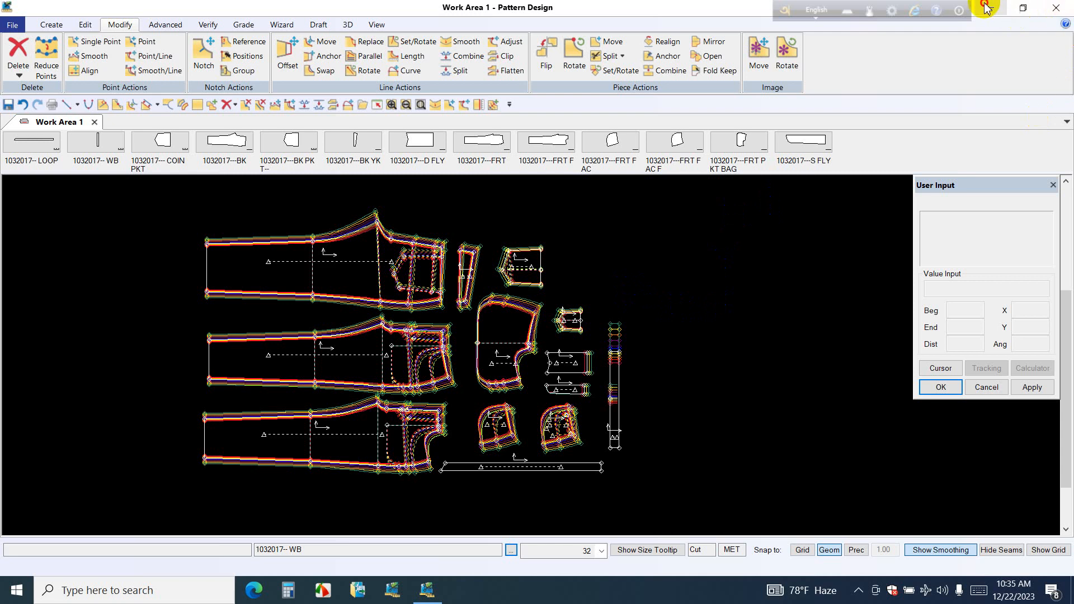
{"action": "right_click", "coordinate": [383, 80]}
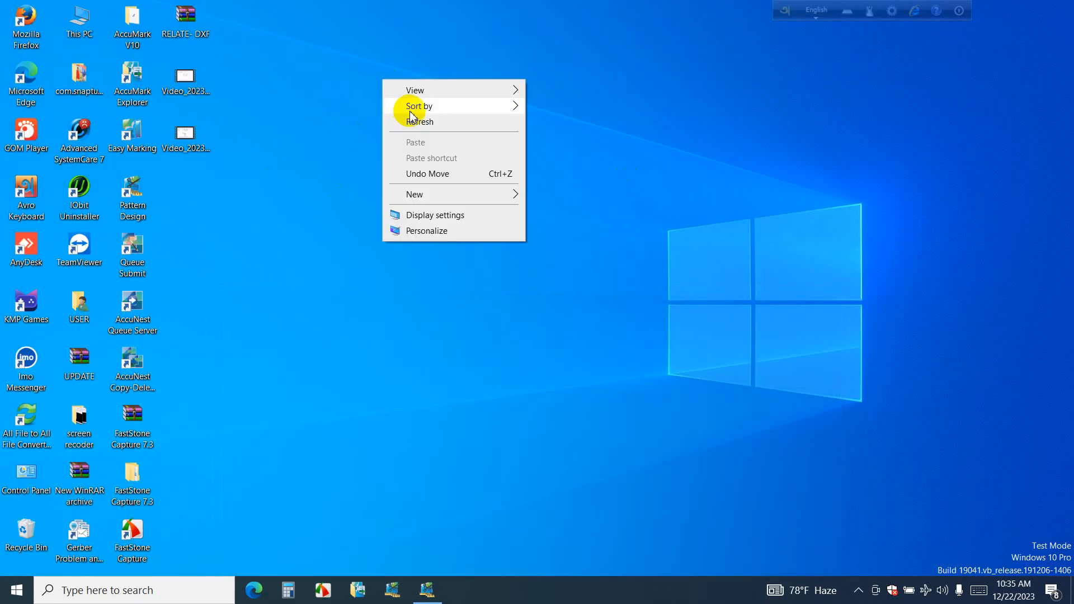
{"action": "left_click", "coordinate": [457, 122]}
{"action": "left_click", "coordinate": [464, 124]}
{"action": "right_click", "coordinate": [453, 79]}
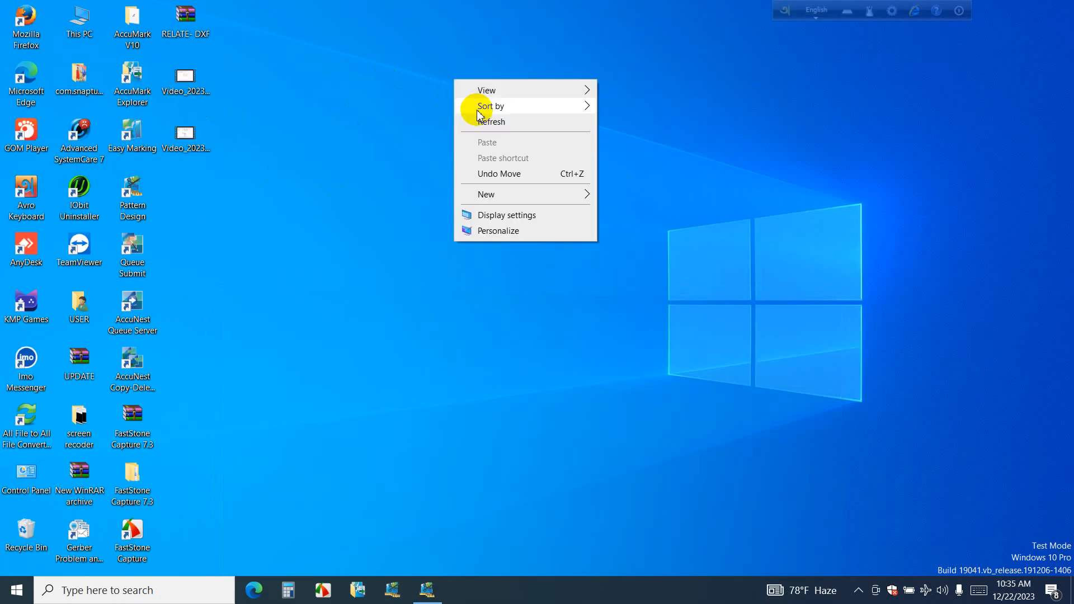
{"action": "left_click", "coordinate": [479, 121]}
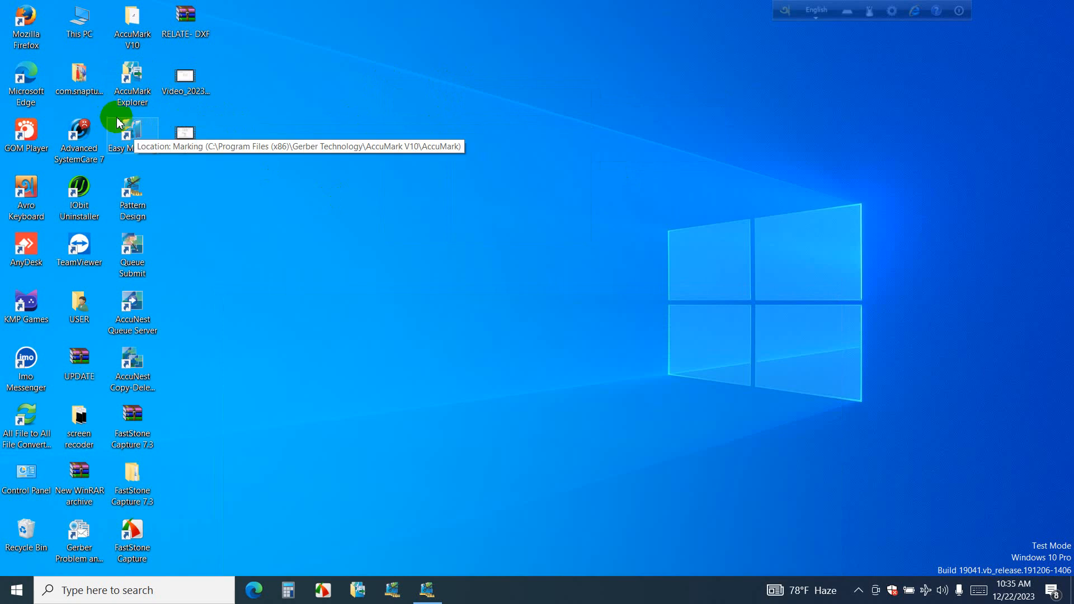
{"action": "right_click", "coordinate": [128, 83]}
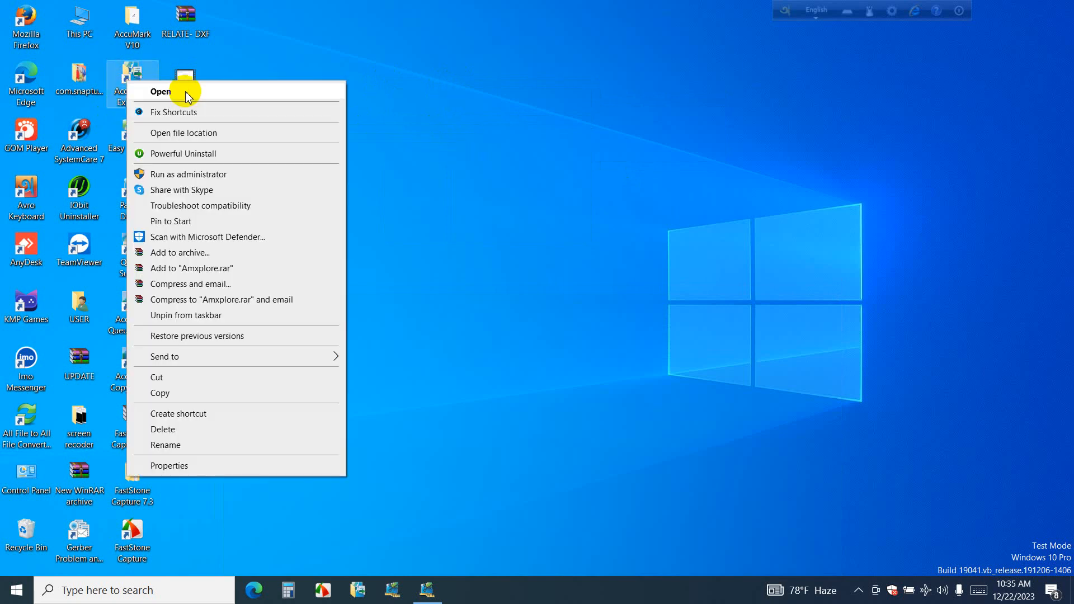
{"action": "left_click", "coordinate": [218, 92]}
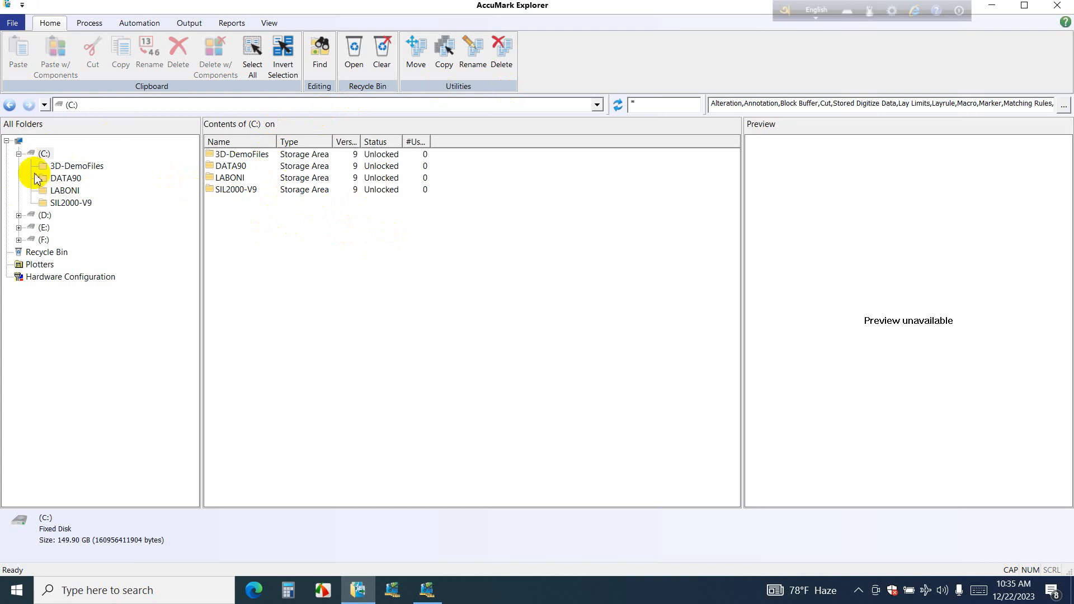
Step: Create a new V9 storage area named PANT on drive F:
{"action": "left_click", "coordinate": [19, 154]}
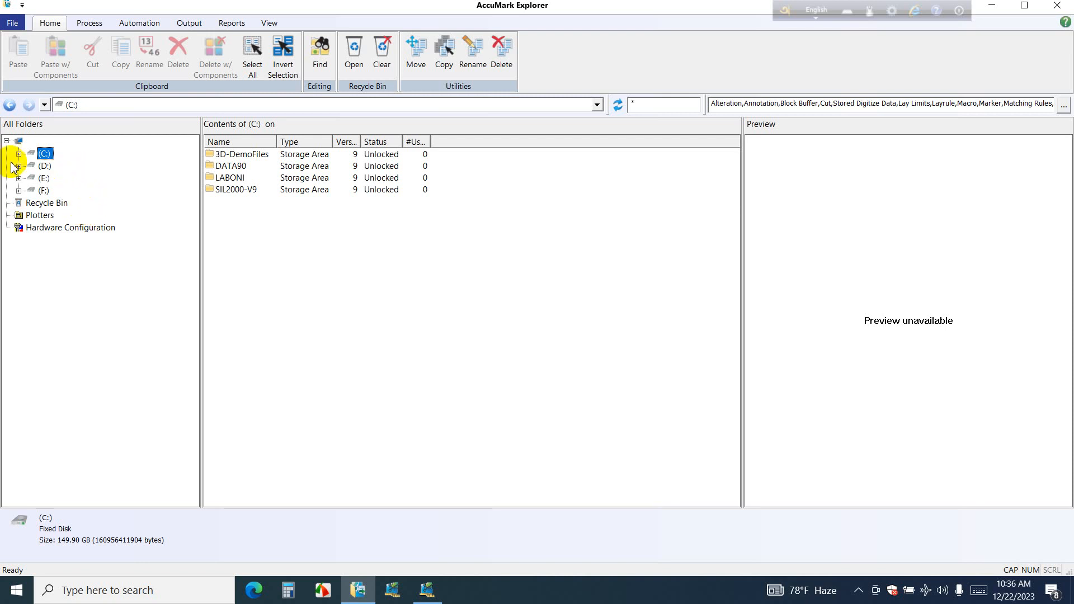
{"action": "left_click", "coordinate": [43, 191]}
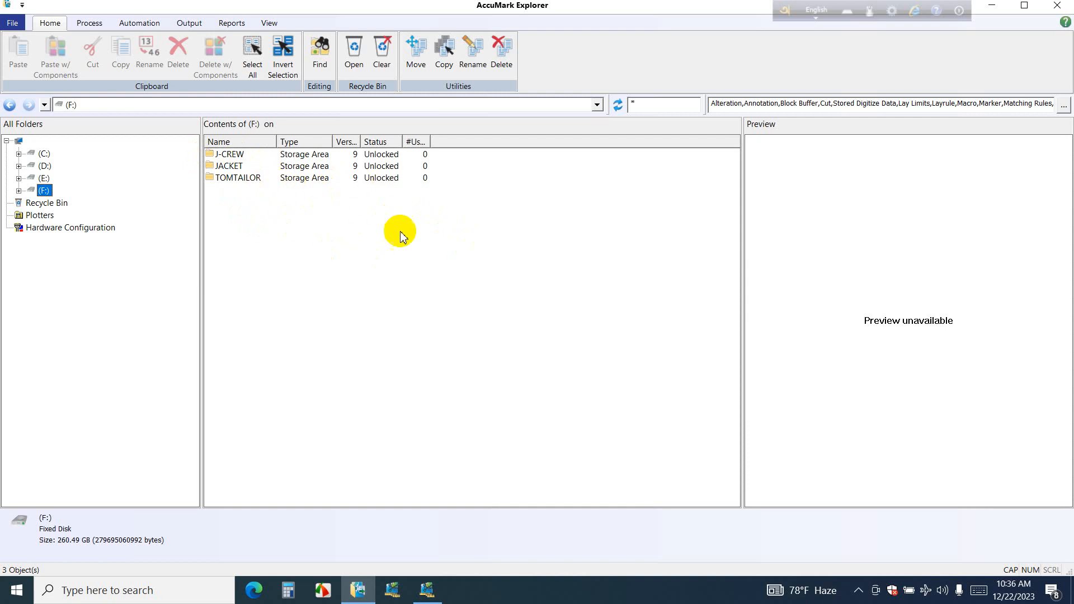
{"action": "right_click", "coordinate": [376, 227]}
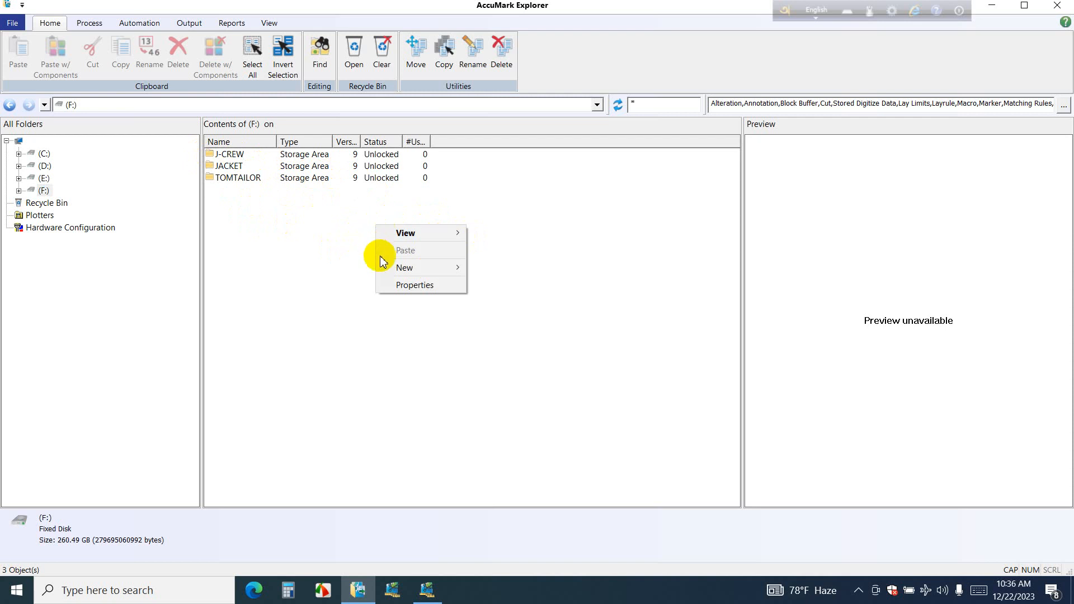
{"action": "mouse_move", "coordinate": [414, 265]}
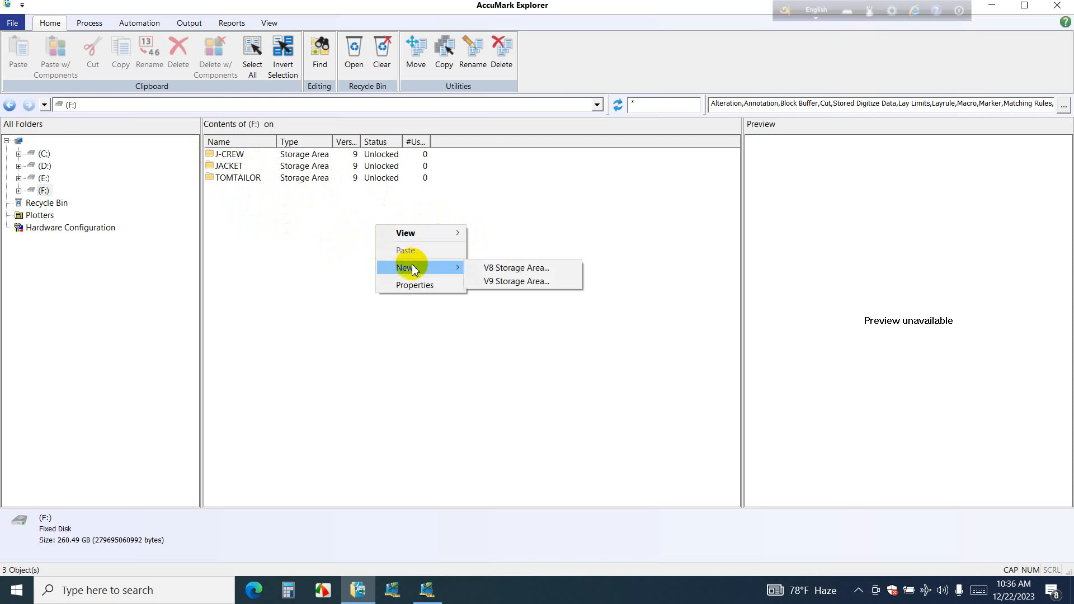
{"action": "left_click", "coordinate": [505, 282]}
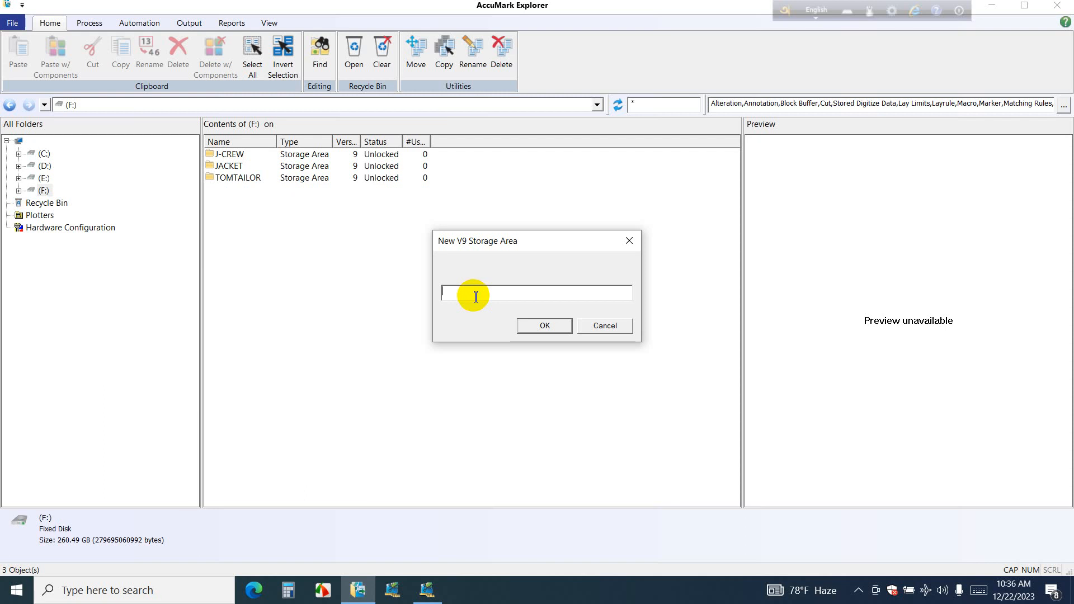
{"action": "type", "text": "PANT"}
{"action": "left_click", "coordinate": [545, 327]}
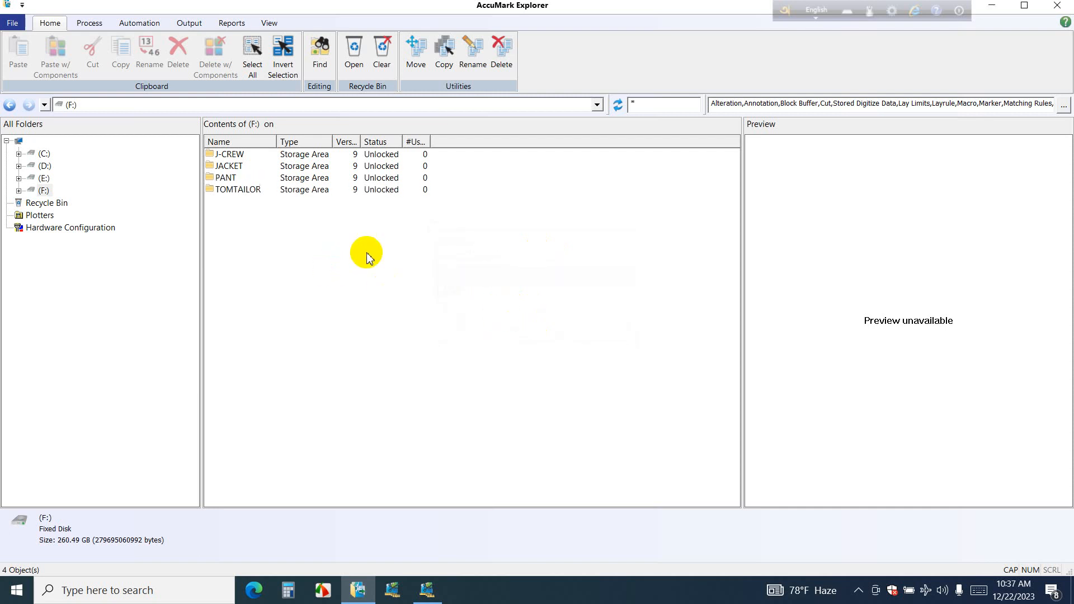
Step: Open the PANT storage area and start a new rule table in it
{"action": "double_click", "coordinate": [229, 179]}
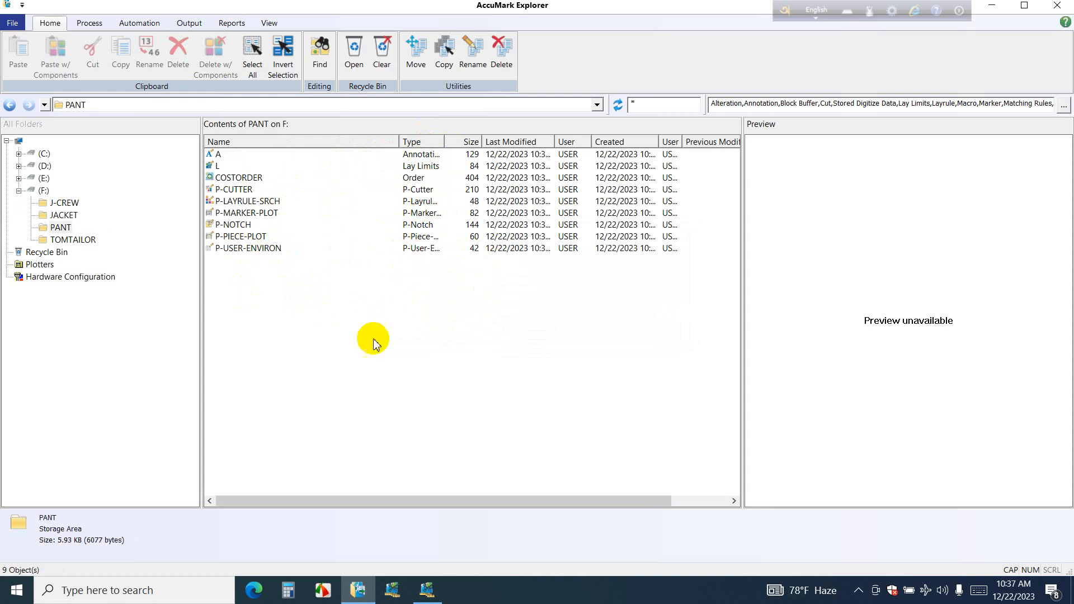
{"action": "right_click", "coordinate": [434, 307]}
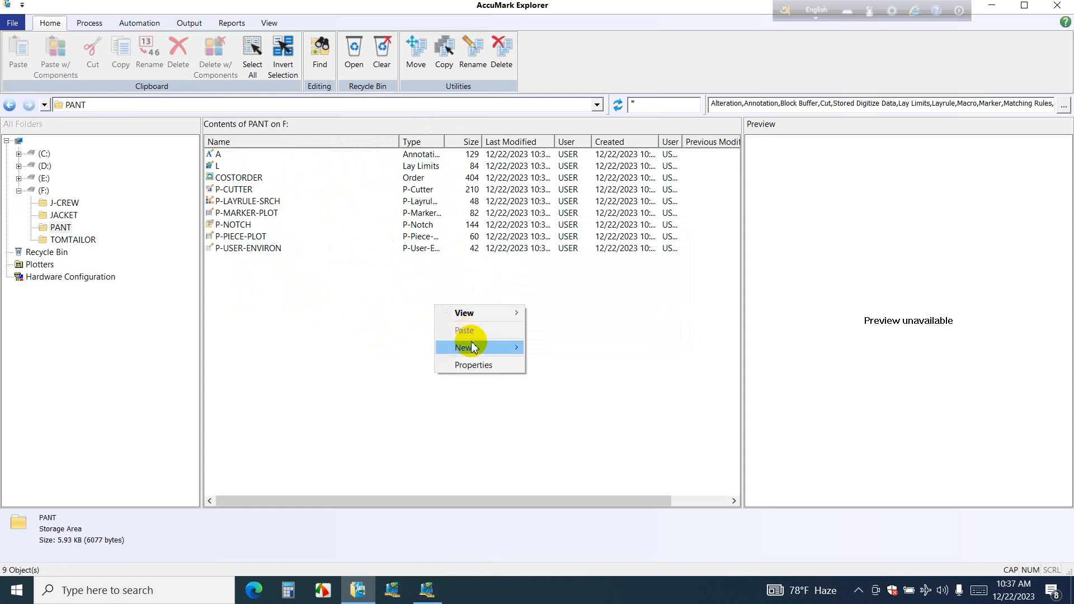
{"action": "mouse_move", "coordinate": [474, 348]}
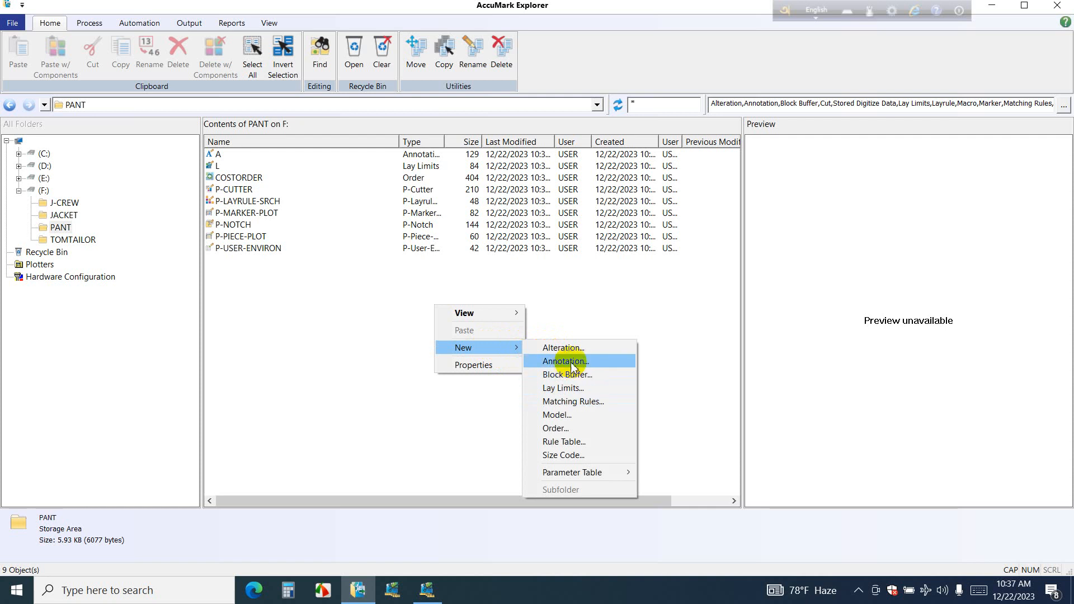
{"action": "left_click", "coordinate": [565, 442]}
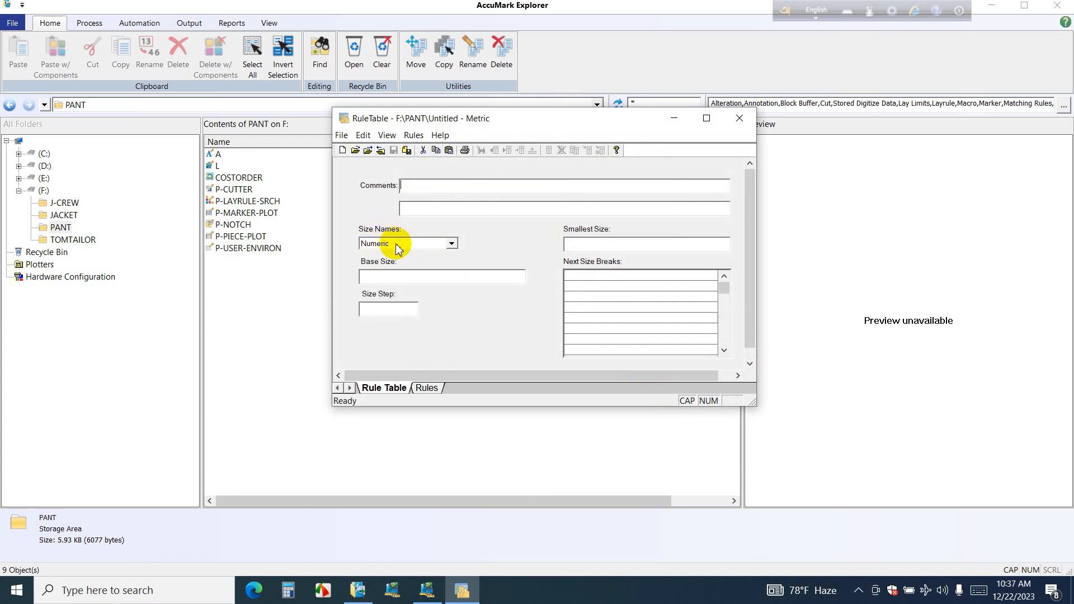
Step: Review the Size Names options, switching the rule table to AlphaNumeric and back to Numeric
{"action": "left_click", "coordinate": [450, 243]}
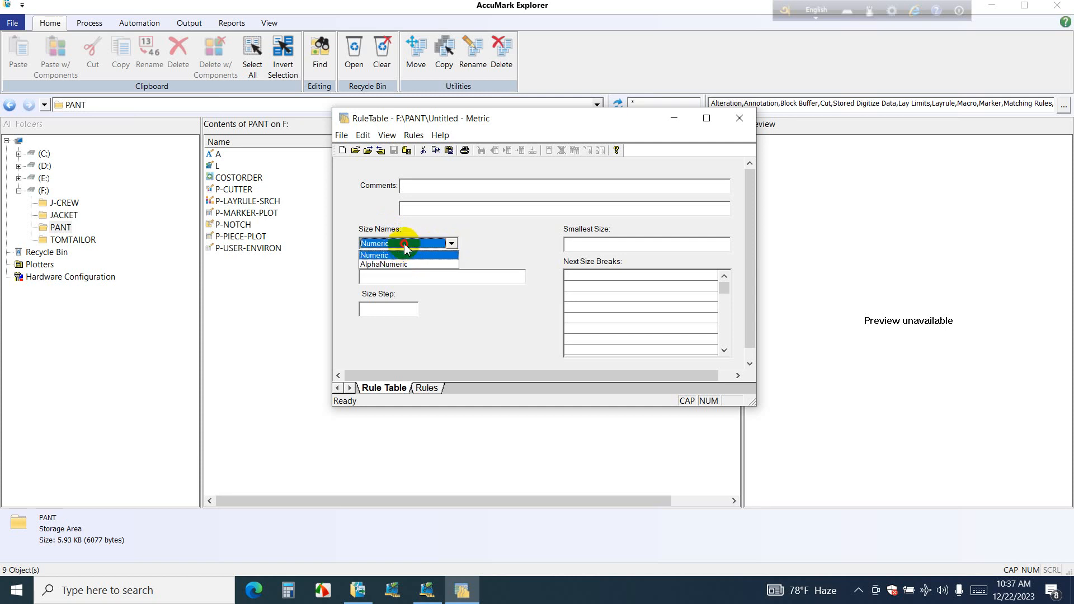
{"action": "left_click", "coordinate": [411, 243]}
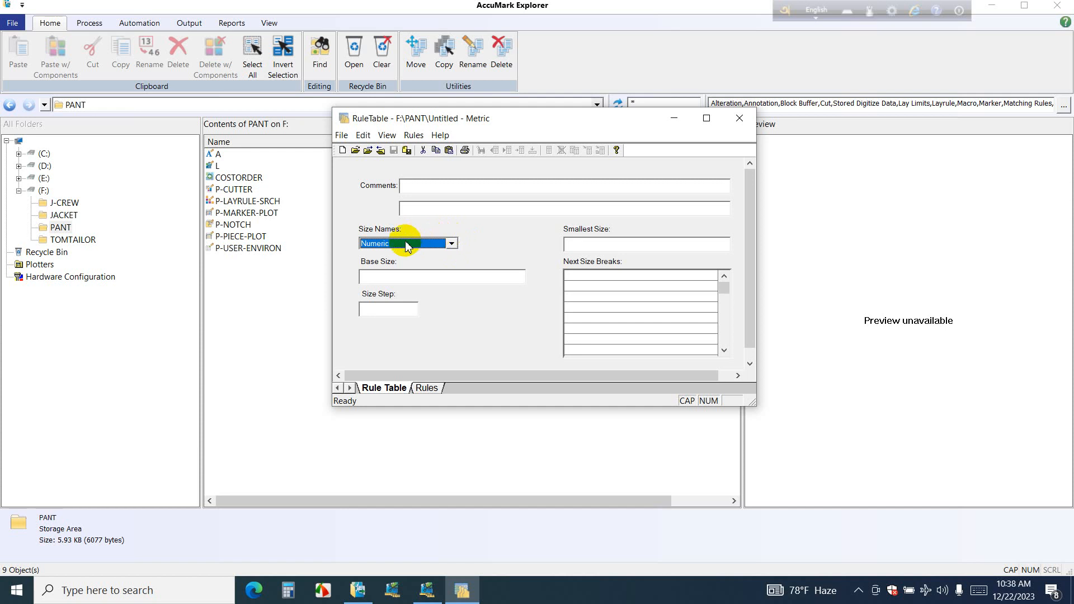
{"action": "left_click", "coordinate": [447, 243]}
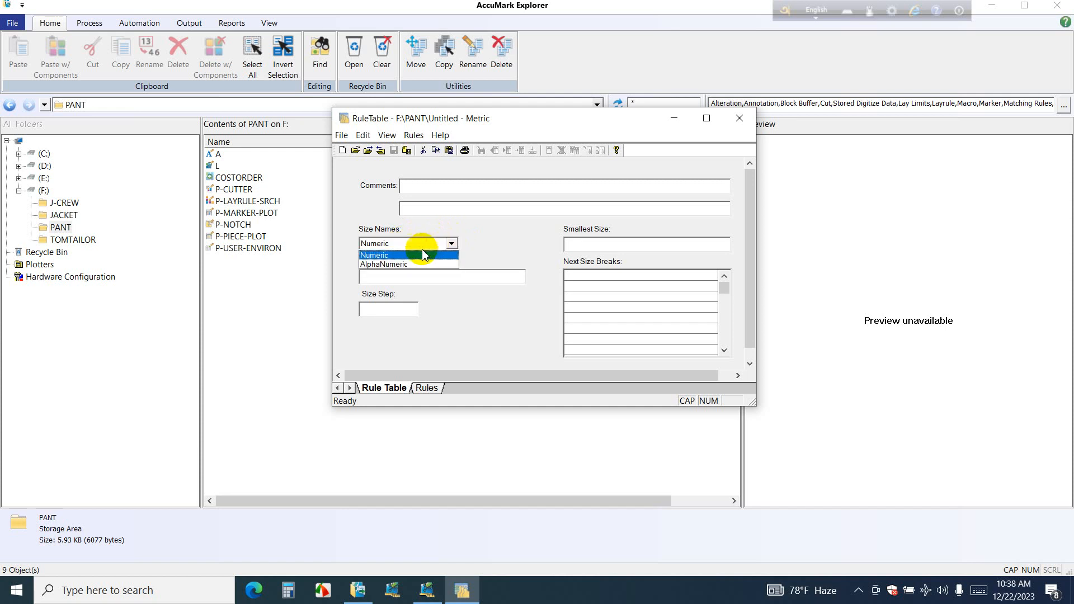
{"action": "left_click", "coordinate": [391, 245]}
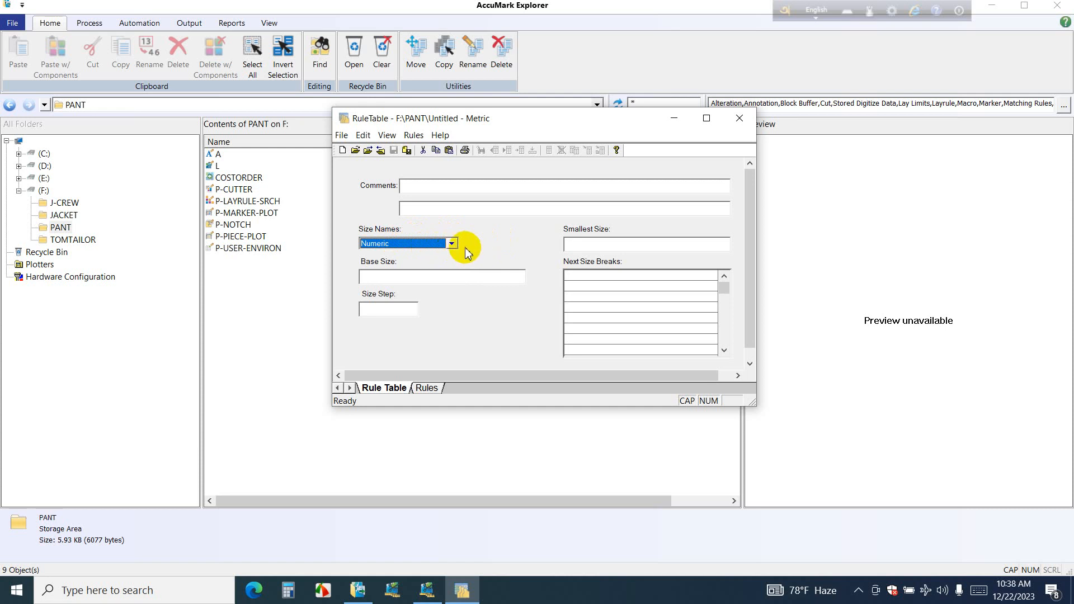
{"action": "left_click", "coordinate": [605, 246]}
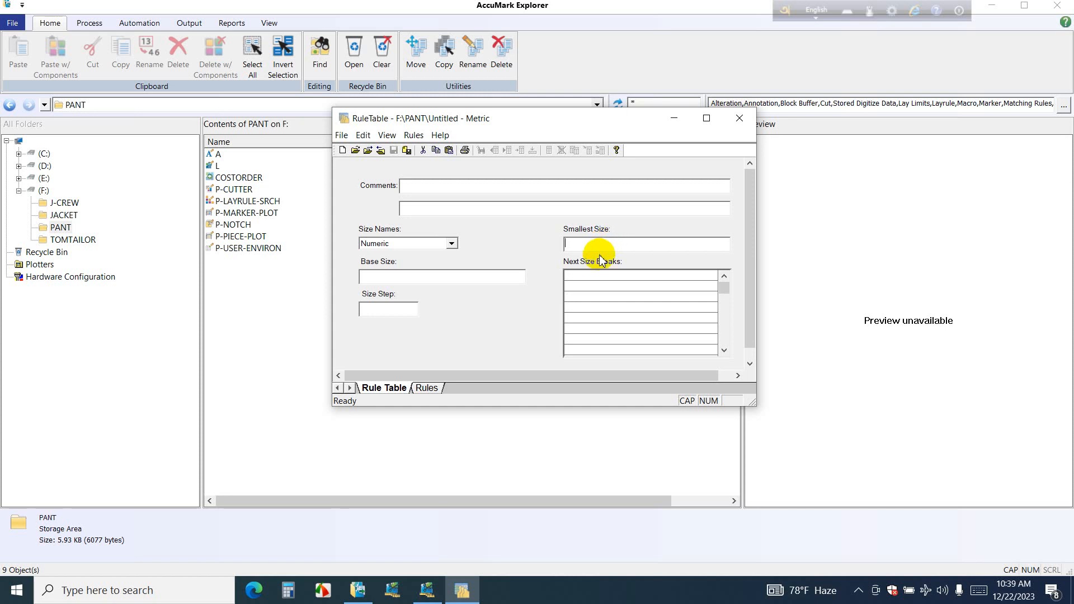
{"action": "left_click", "coordinate": [452, 245]}
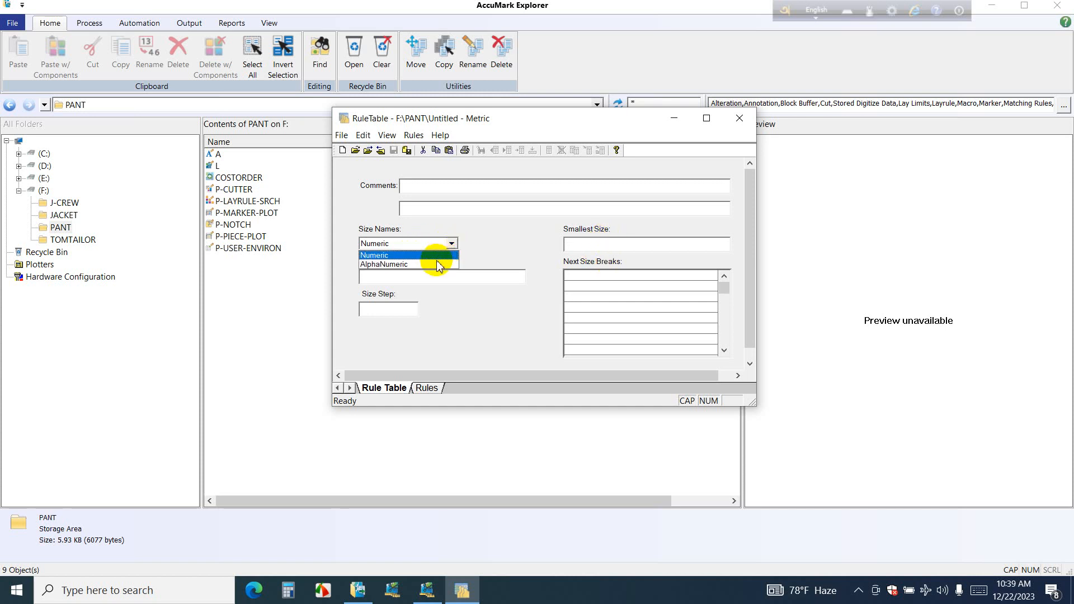
{"action": "left_click", "coordinate": [437, 253]}
{"action": "left_click", "coordinate": [453, 246]}
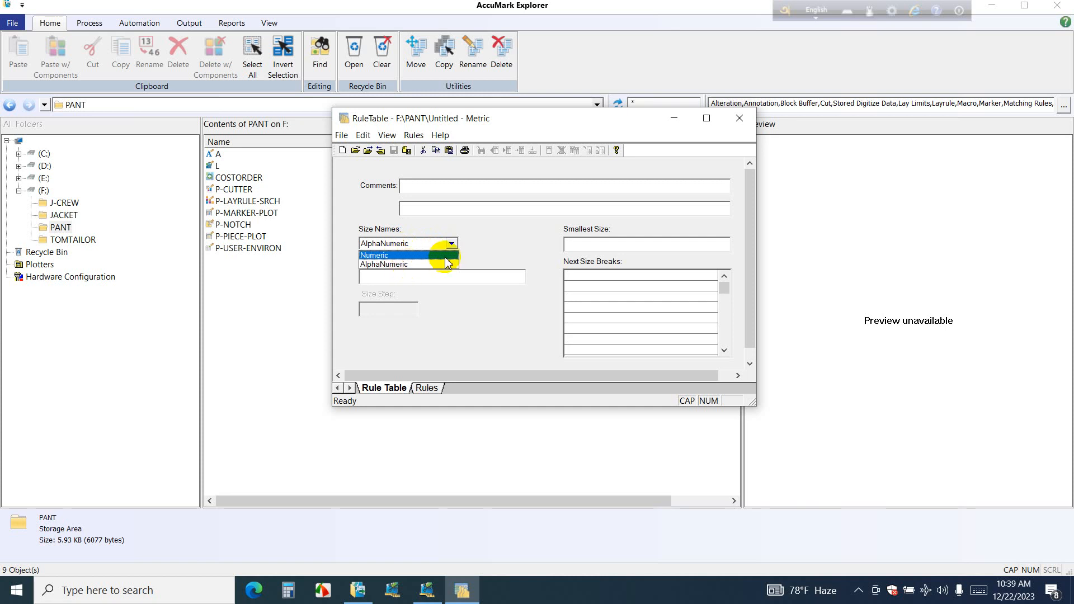
{"action": "left_click", "coordinate": [456, 242]}
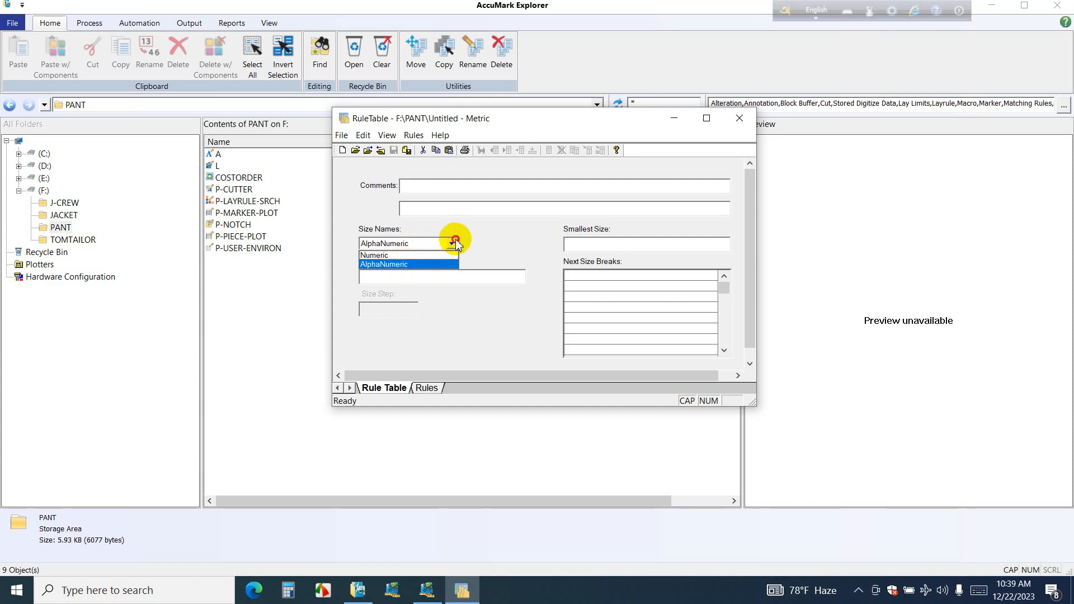
{"action": "left_click", "coordinate": [425, 244]}
{"action": "left_click", "coordinate": [431, 255]}
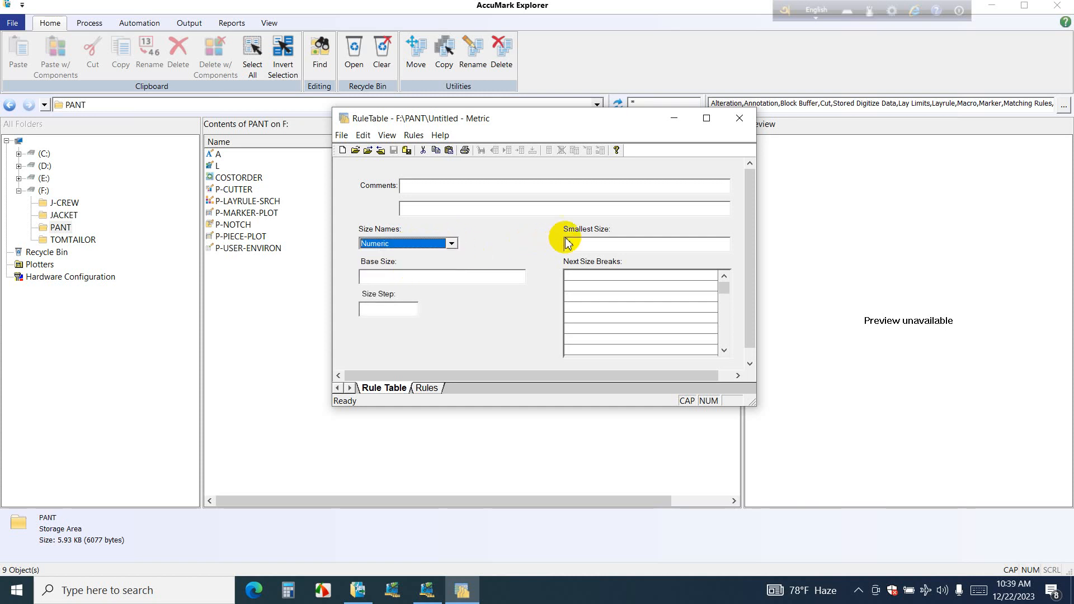
Step: Try 27 and S as the smallest size while the size names are Numeric
{"action": "left_click", "coordinate": [581, 246]}
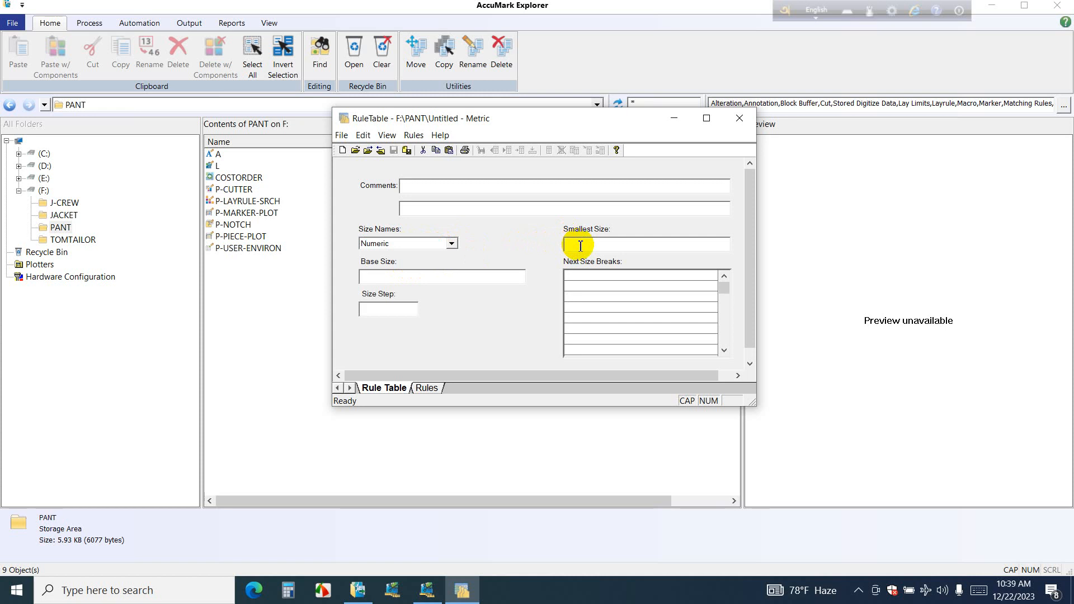
{"action": "type", "text": "27"}
{"action": "key", "text": "BackSpace"}
{"action": "key", "text": "BackSpace"}
{"action": "type", "text": "S"}
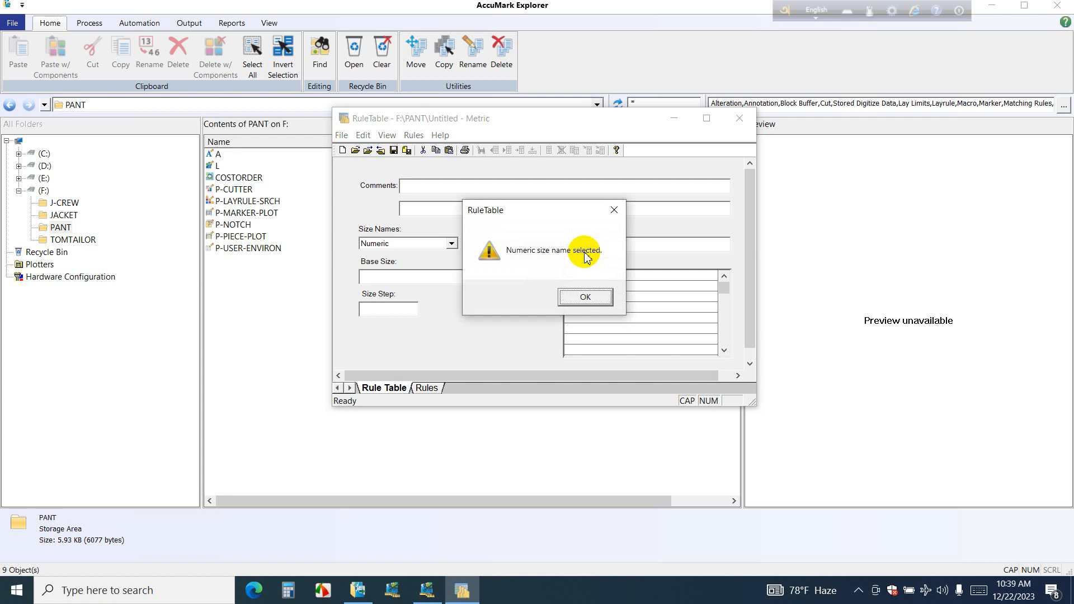
{"action": "left_click", "coordinate": [614, 210]}
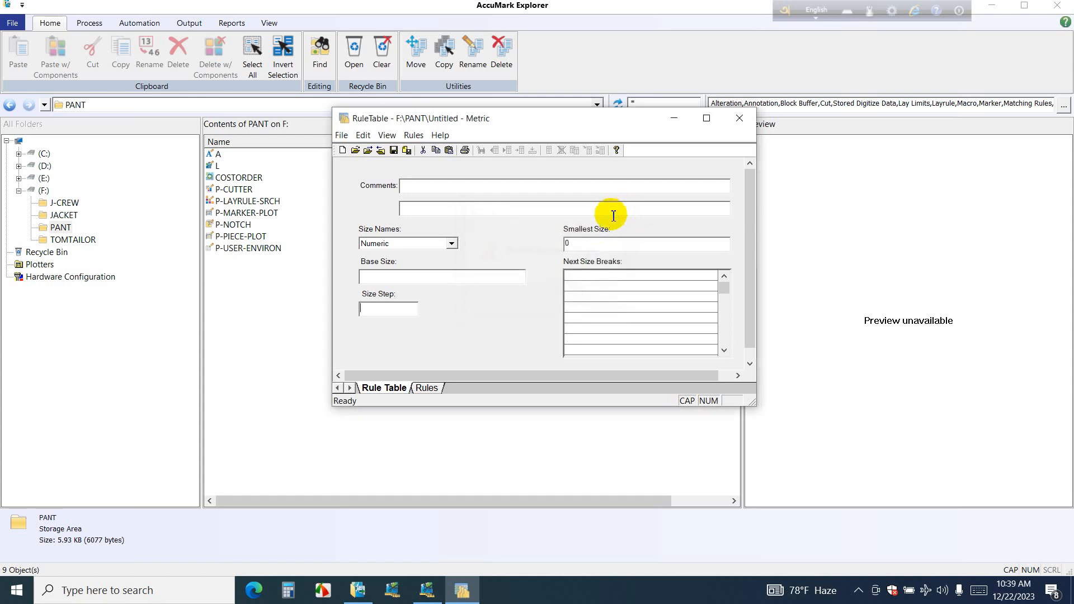
Step: Clear the Smallest Size entry and set the rule table's size names to AlphaNumeric
{"action": "left_click", "coordinate": [585, 246]}
{"action": "key", "text": "BackSpace"}
{"action": "left_click", "coordinate": [451, 244]}
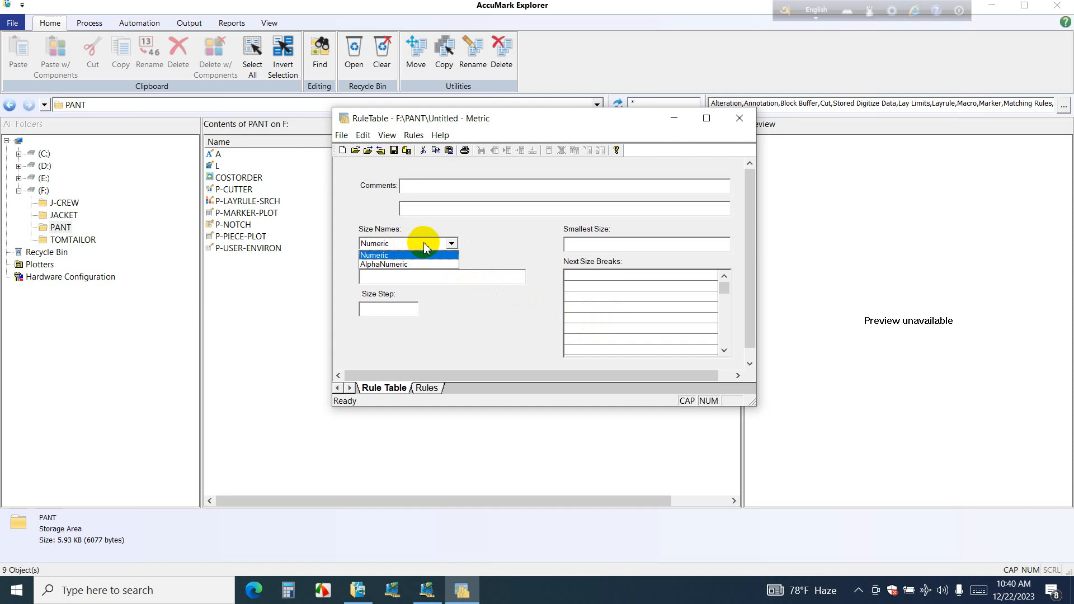
{"action": "left_click", "coordinate": [403, 265]}
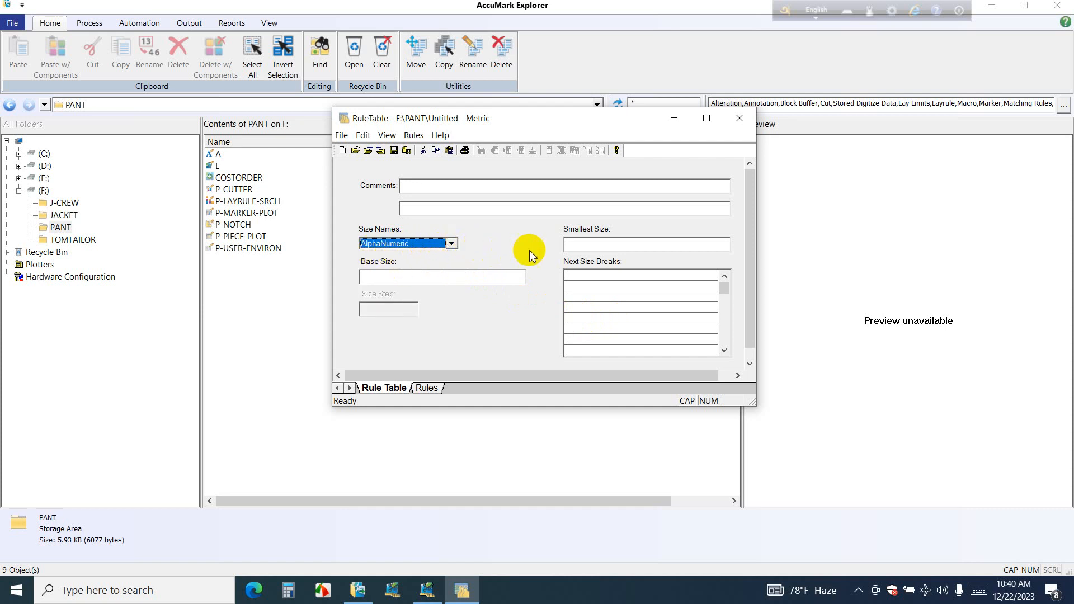
Step: Try M and 24 as the smallest size with AlphaNumeric size names, clearing each entry
{"action": "left_click", "coordinate": [580, 245]}
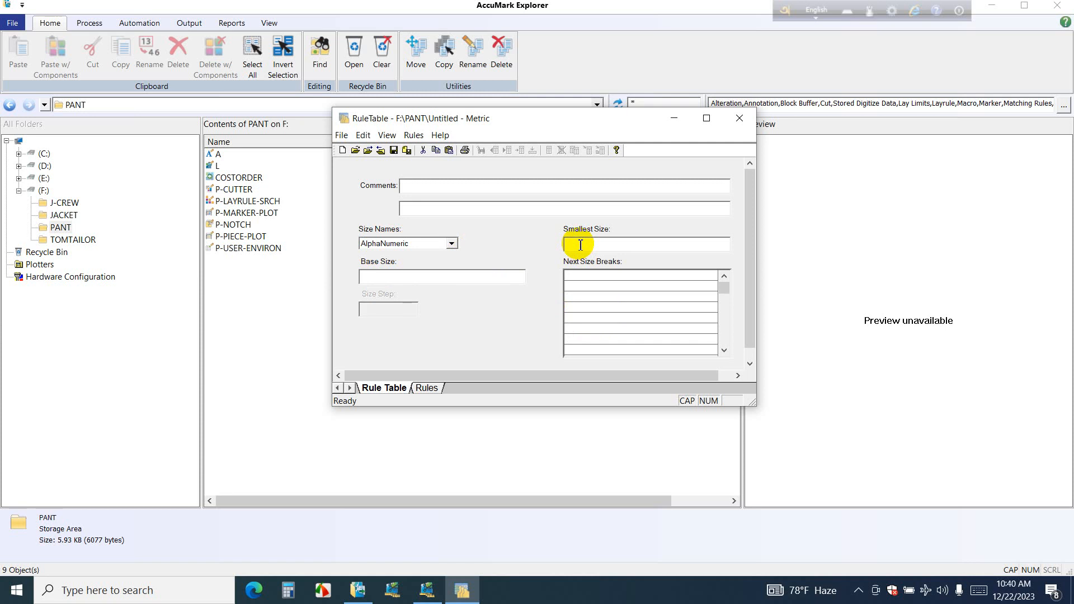
{"action": "type", "text": "M"}
{"action": "key", "text": "BackSpace"}
{"action": "type", "text": "24"}
{"action": "key", "text": "BackSpace"}
{"action": "key", "text": "BackSpace"}
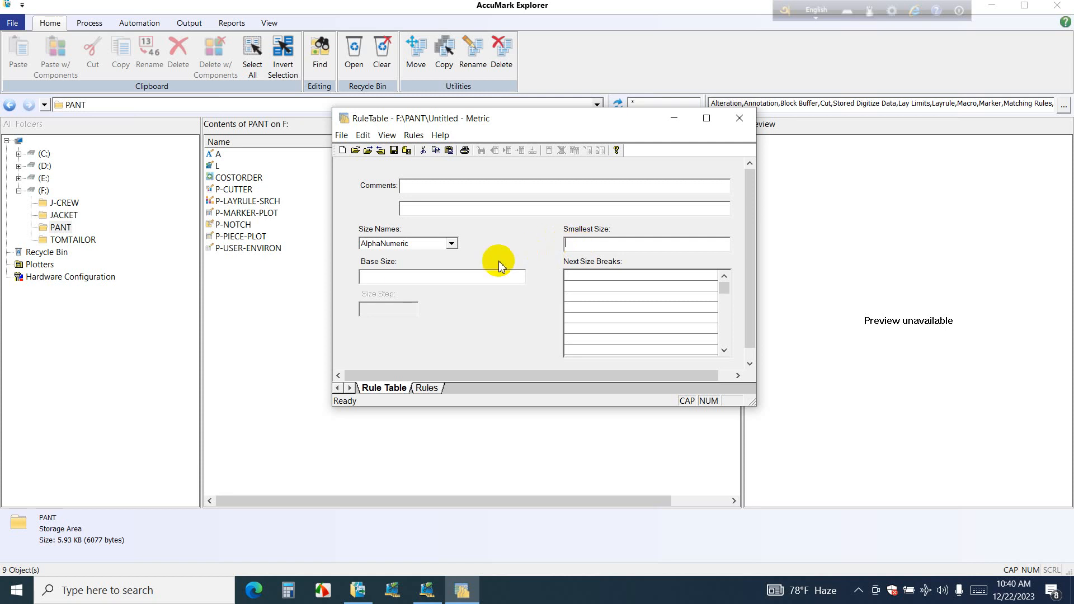
Step: Keep the size names as AlphaNumeric and set the base size to 32 and the smallest size to 28
{"action": "left_click", "coordinate": [453, 244]}
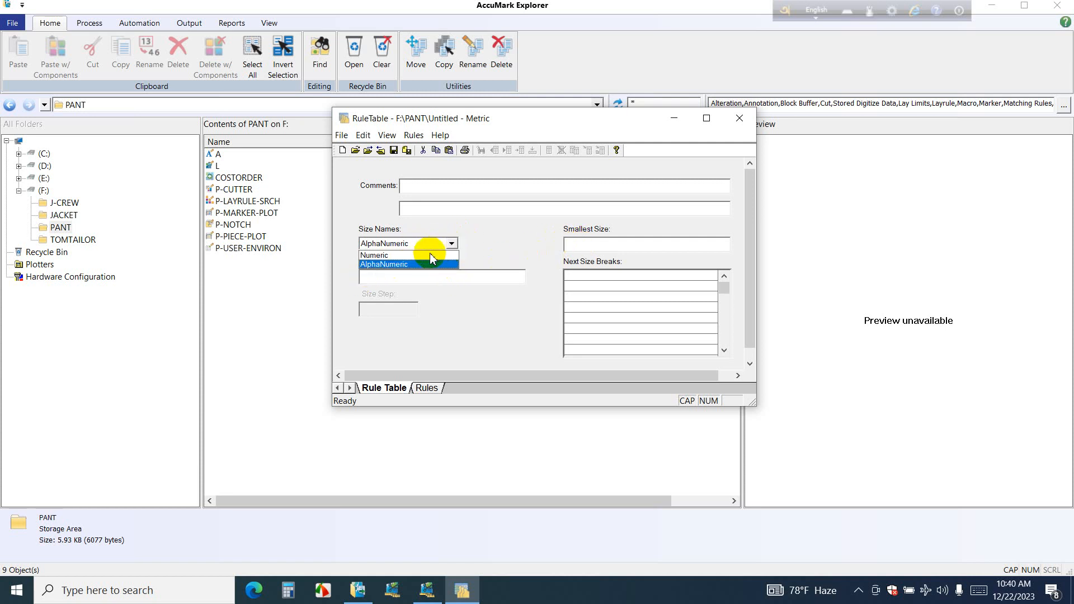
{"action": "left_click", "coordinate": [419, 265]}
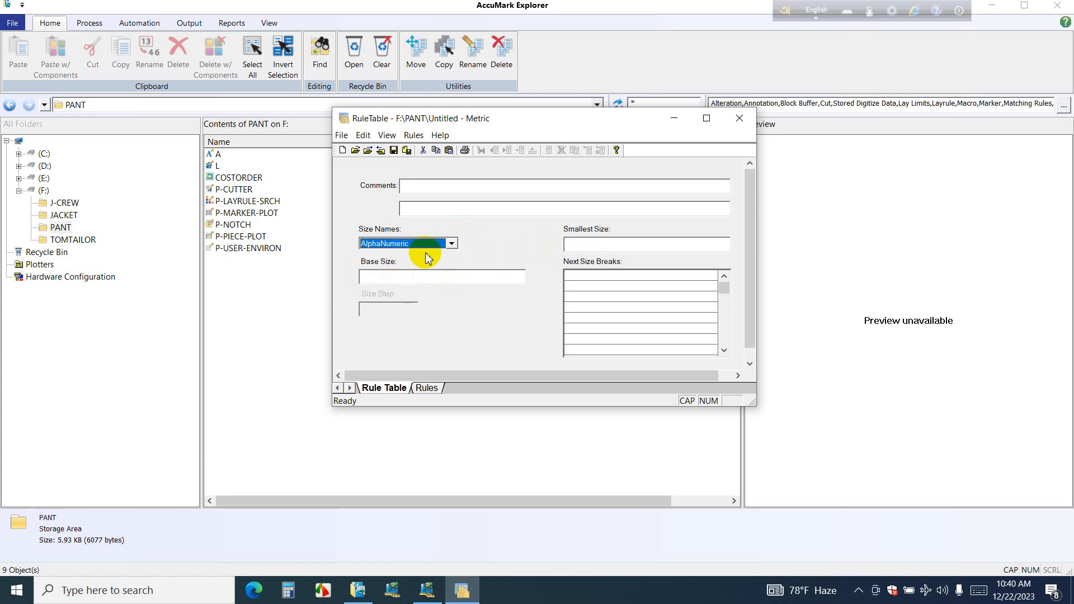
{"action": "left_click", "coordinate": [396, 277]}
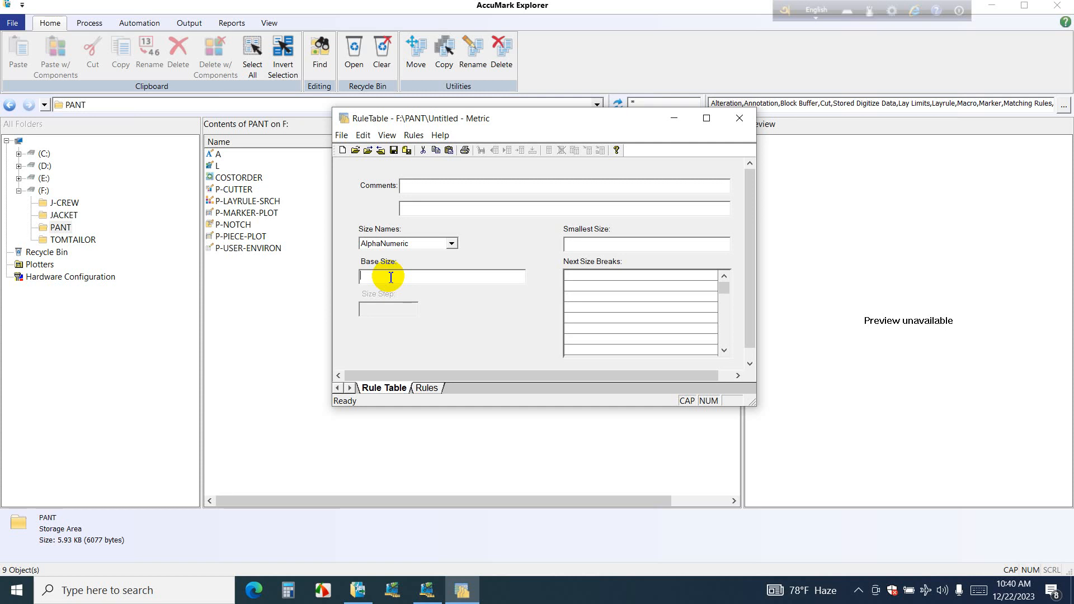
{"action": "type", "text": "32"}
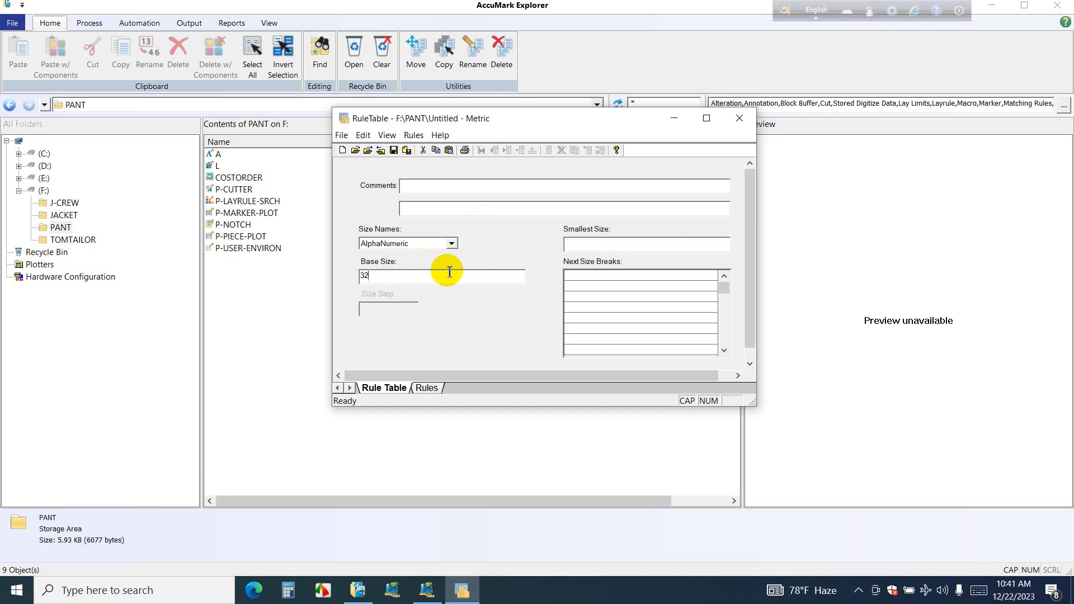
{"action": "left_click", "coordinate": [585, 241]}
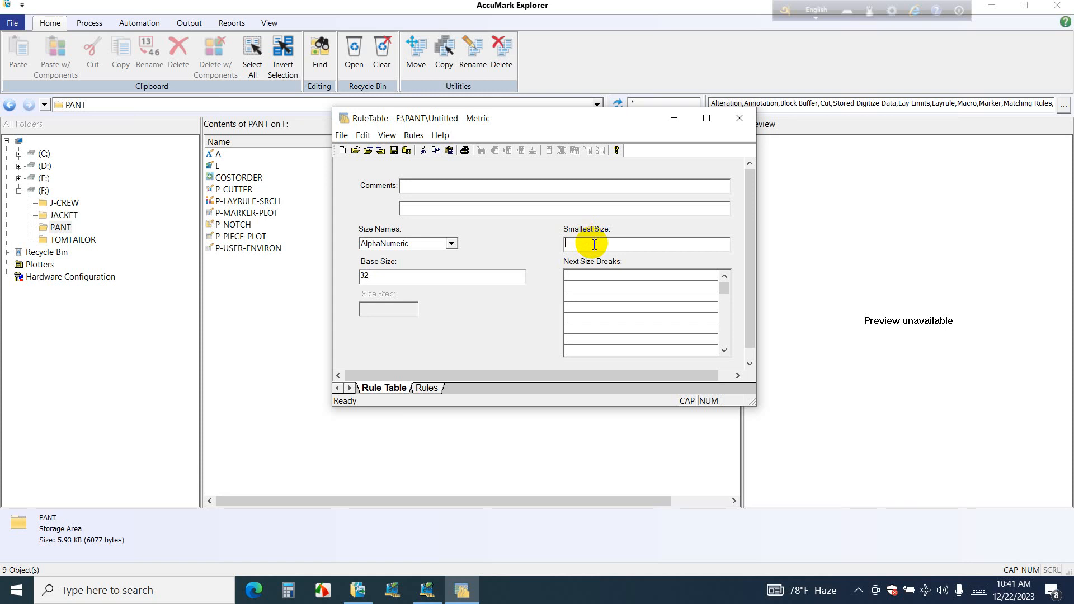
{"action": "type", "text": "28"}
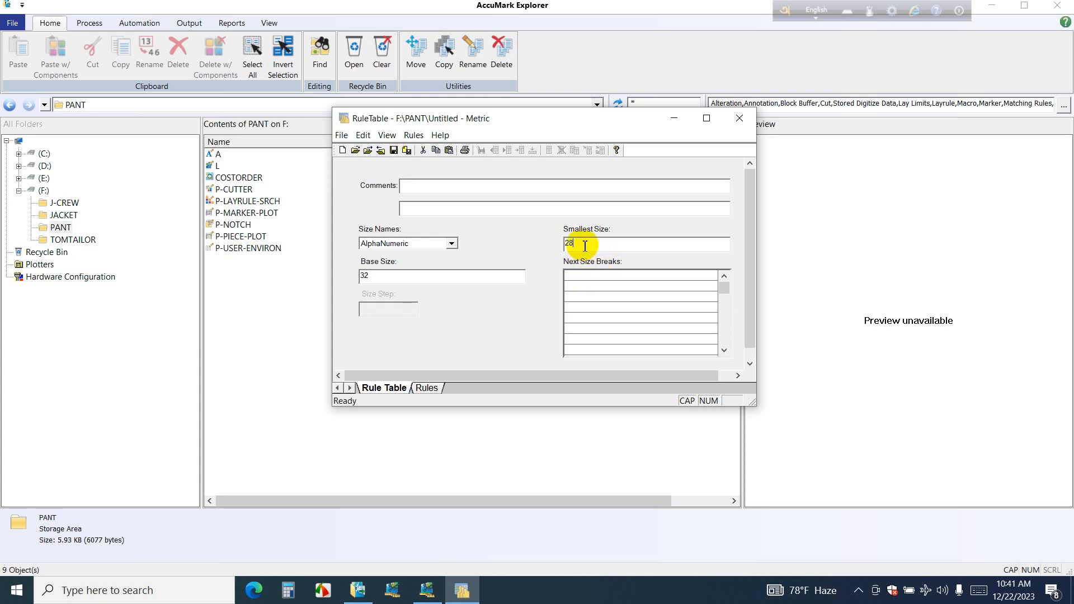
Step: Enter 30, 32, 34 and 36 as the rule table's next size breaks
{"action": "left_click", "coordinate": [589, 277]}
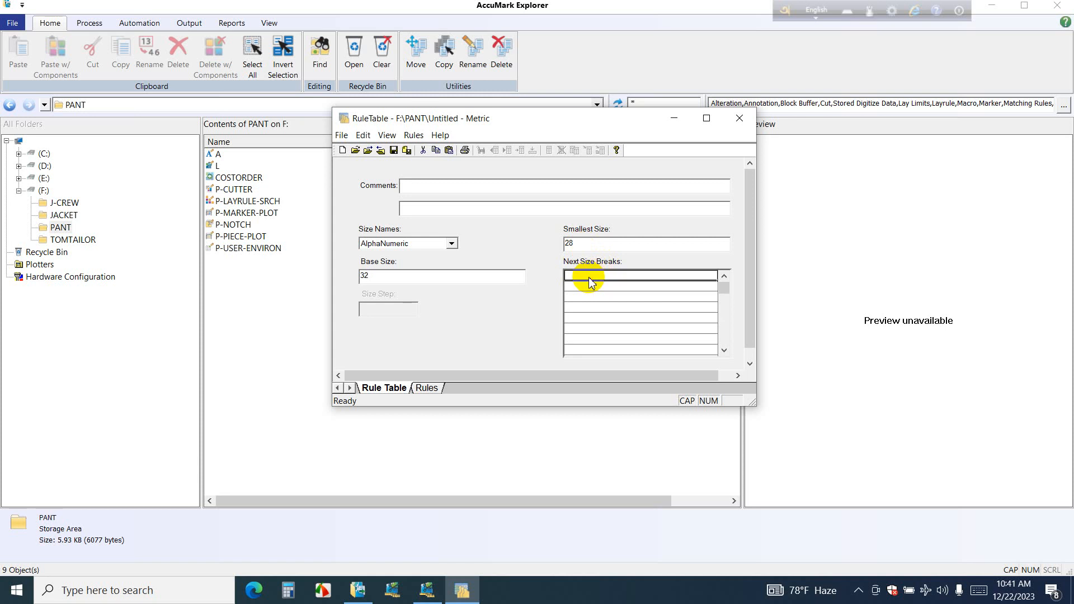
{"action": "type", "text": "30"}
{"action": "key", "text": "Return"}
{"action": "type", "text": "32"}
{"action": "key", "text": "Return"}
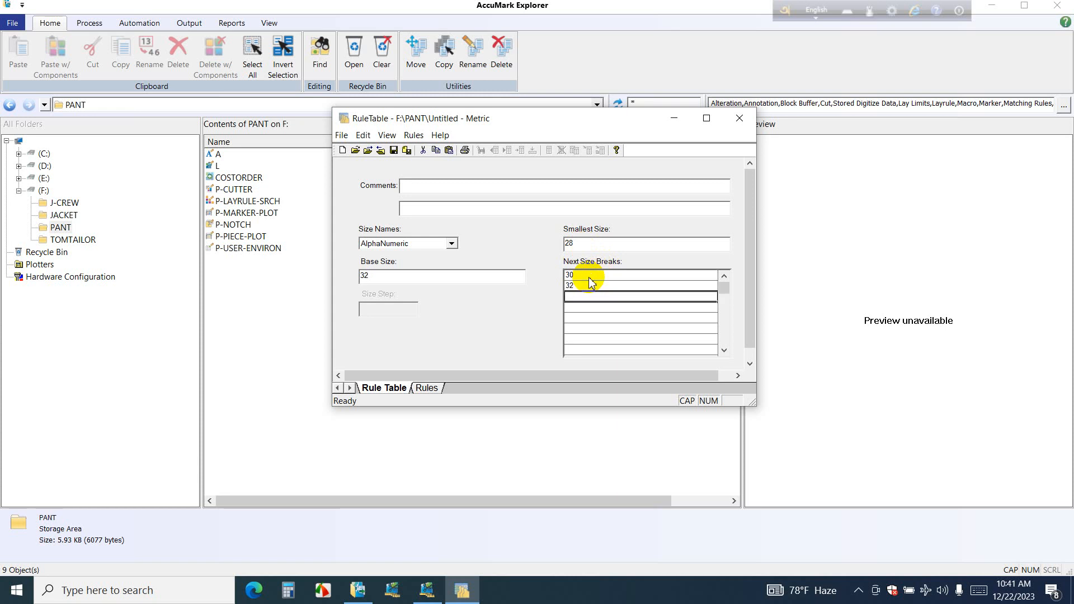
{"action": "type", "text": "34"}
{"action": "key", "text": "Return"}
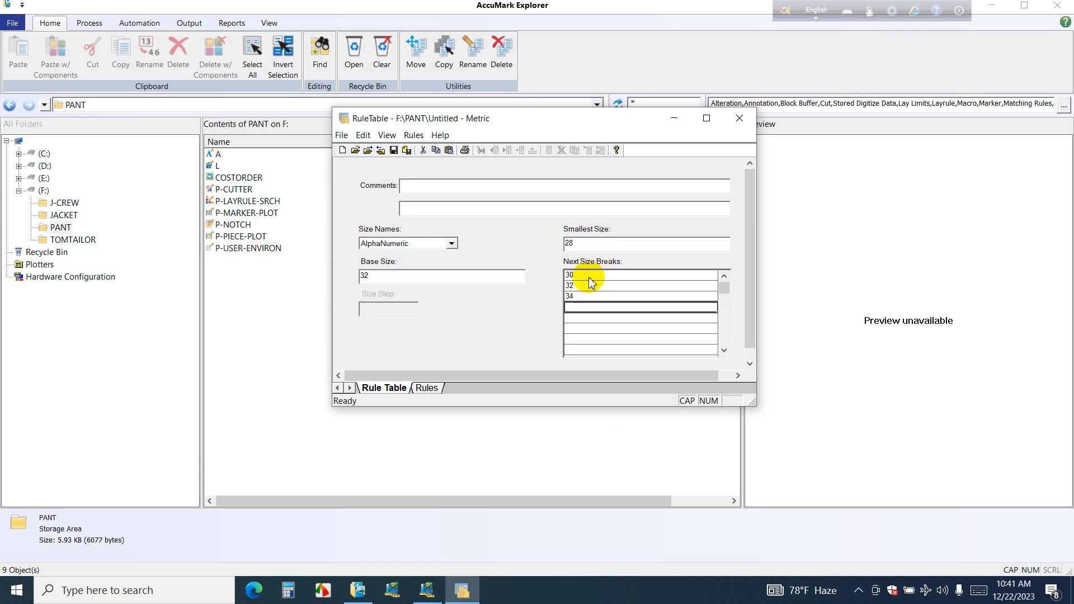
{"action": "type", "text": "36"}
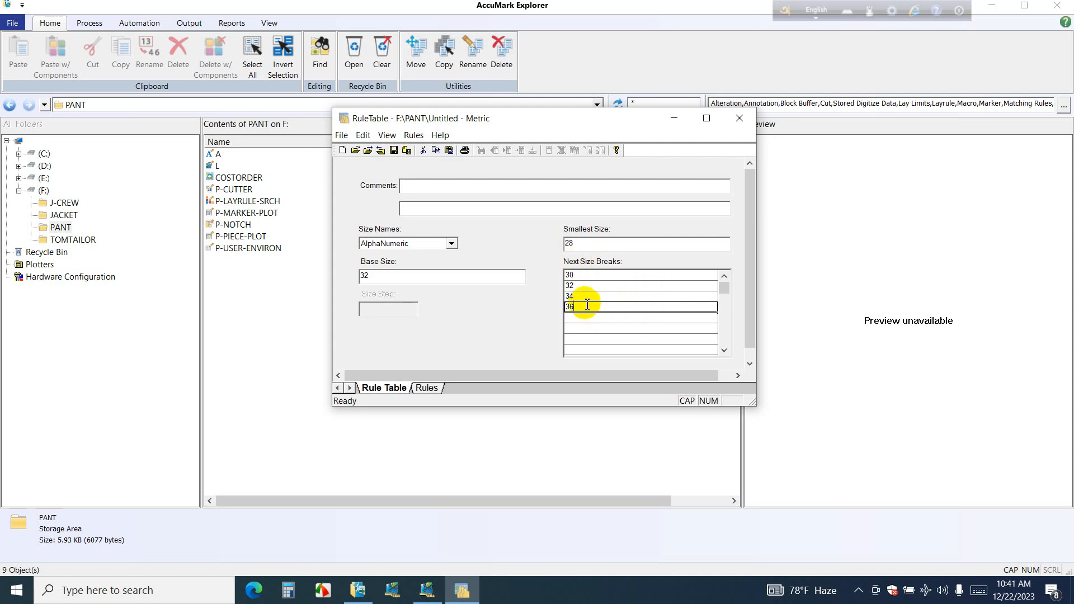
Step: Save the rule table as 28-------36 in the PANT storage area and close the rule table editor
{"action": "left_click", "coordinate": [394, 151]}
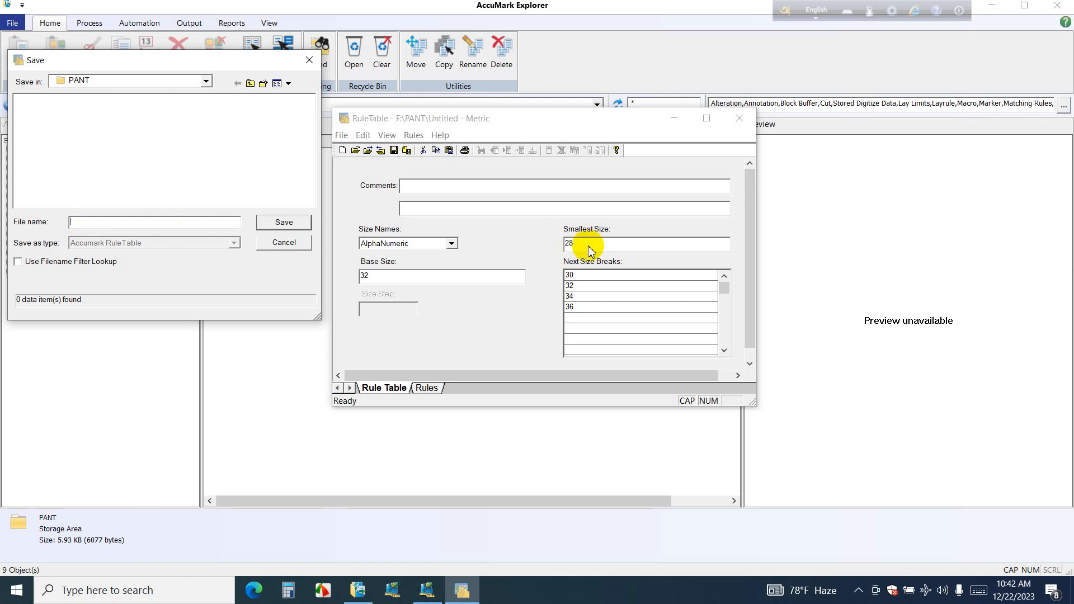
{"action": "type", "text": "28"}
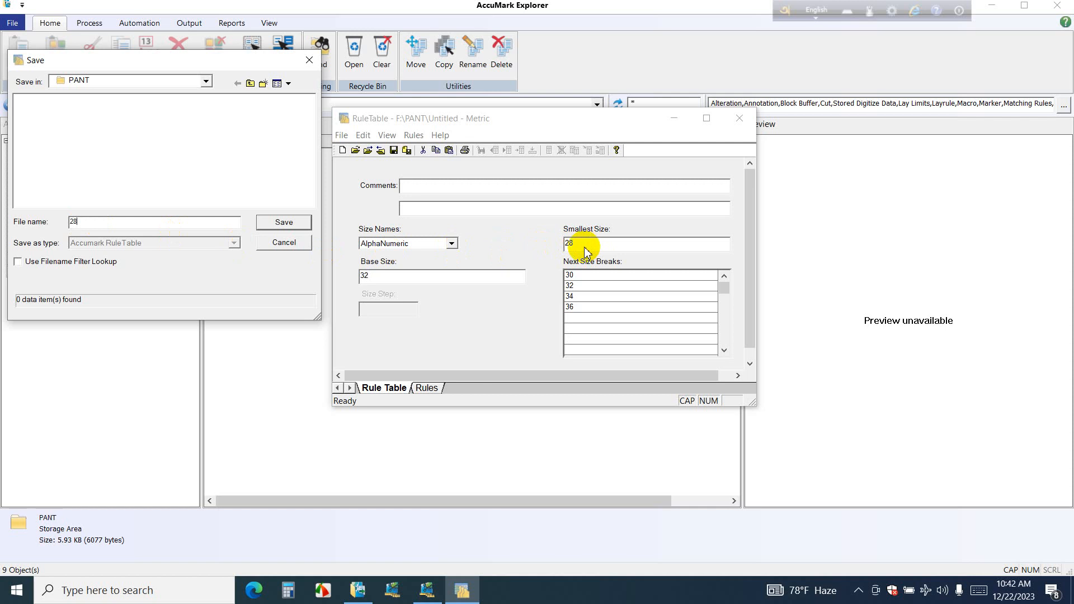
{"action": "type", "text": "-"}
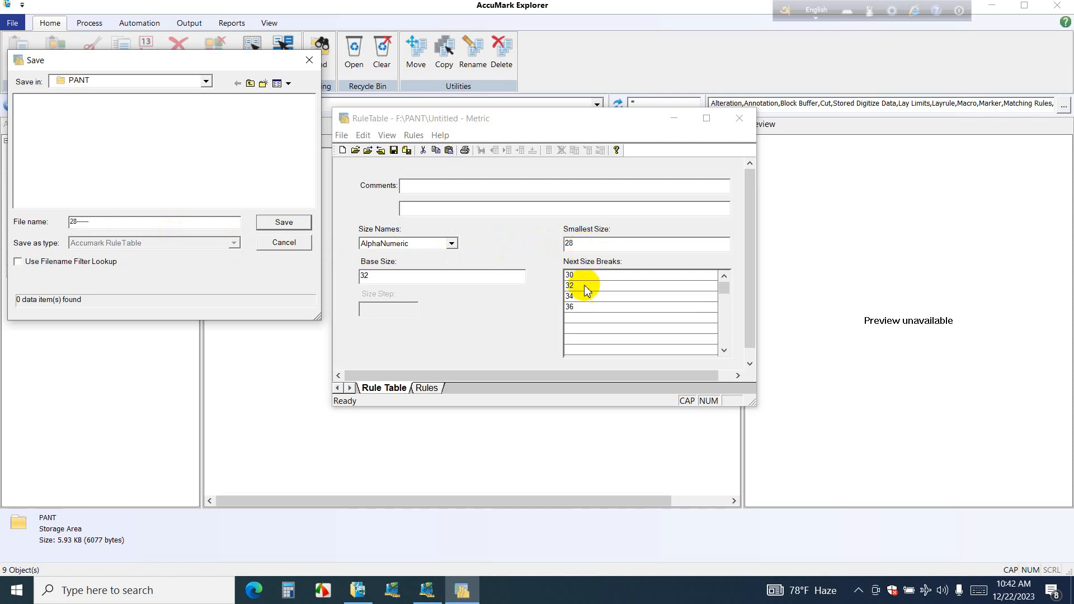
{"action": "type", "text": "3636"}
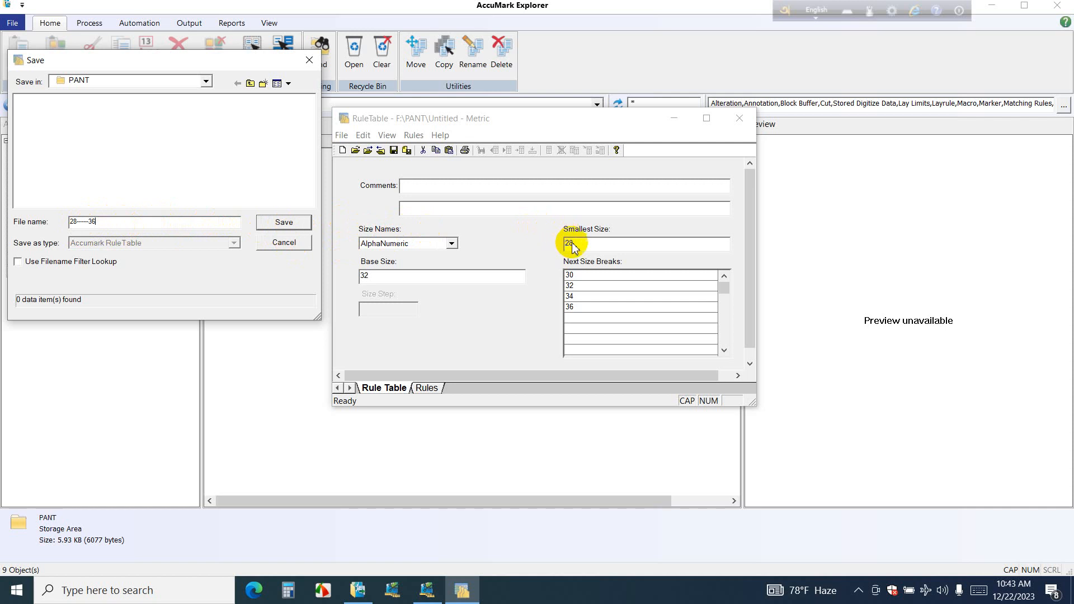
{"action": "left_click", "coordinate": [284, 222]}
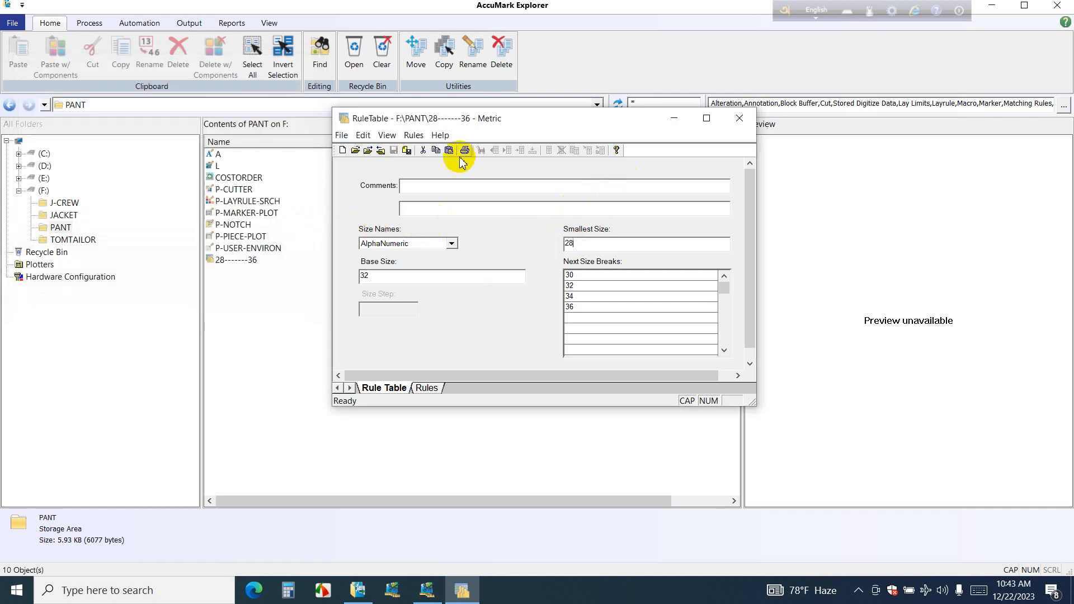
{"action": "left_click", "coordinate": [741, 119]}
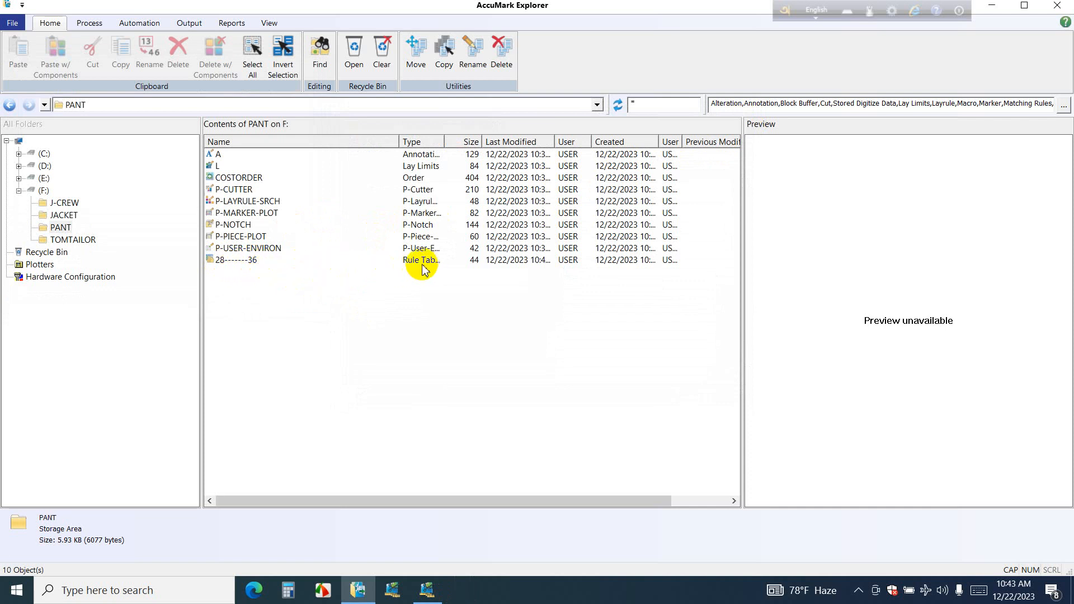
Step: Close AccuMark Explorer and refresh the desktop
{"action": "left_click", "coordinate": [1057, 6]}
{"action": "right_click", "coordinate": [459, 75]}
{"action": "left_click", "coordinate": [485, 113]}
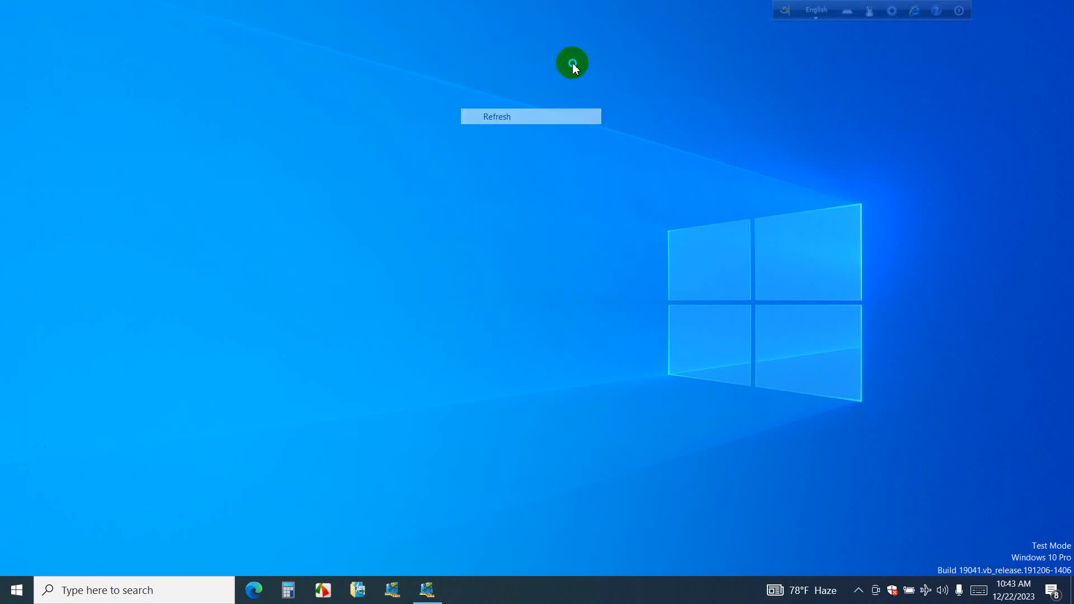
{"action": "right_click", "coordinate": [572, 64]}
{"action": "left_click", "coordinate": [599, 105]}
{"action": "right_click", "coordinate": [587, 95]}
{"action": "left_click", "coordinate": [635, 138]}
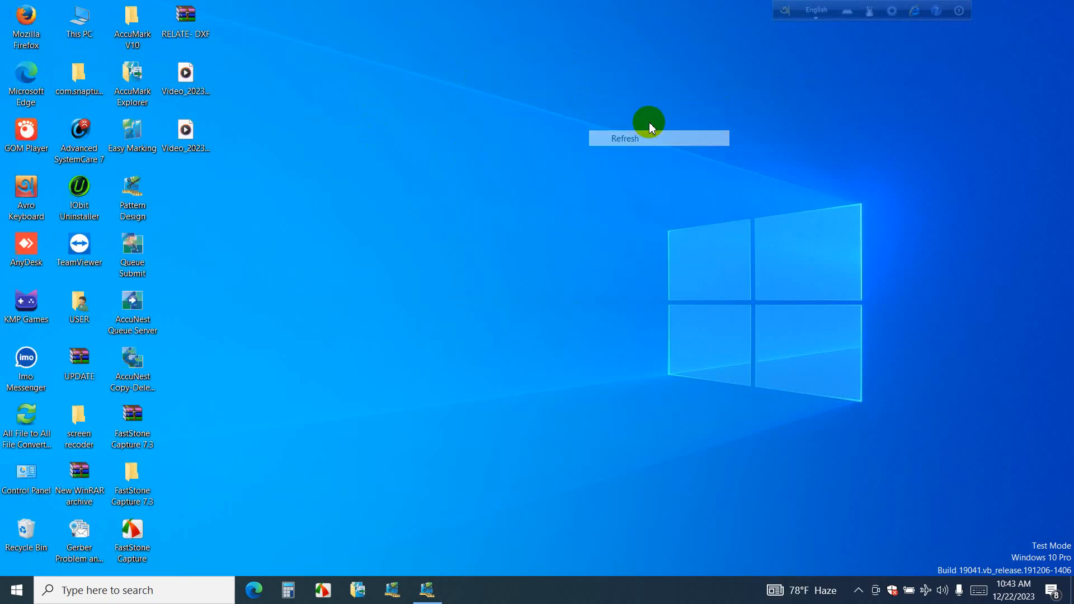
Step: Launch Pattern Design from the desktop and dismiss the AutoSave Recovery list without saving any file
{"action": "right_click", "coordinate": [135, 198]}
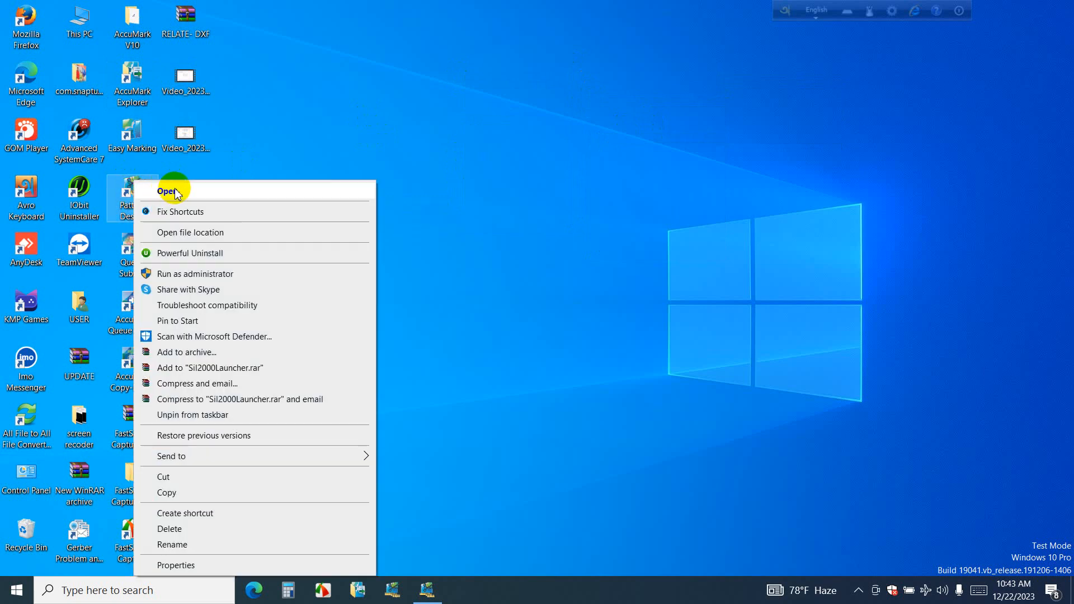
{"action": "left_click", "coordinate": [173, 187]}
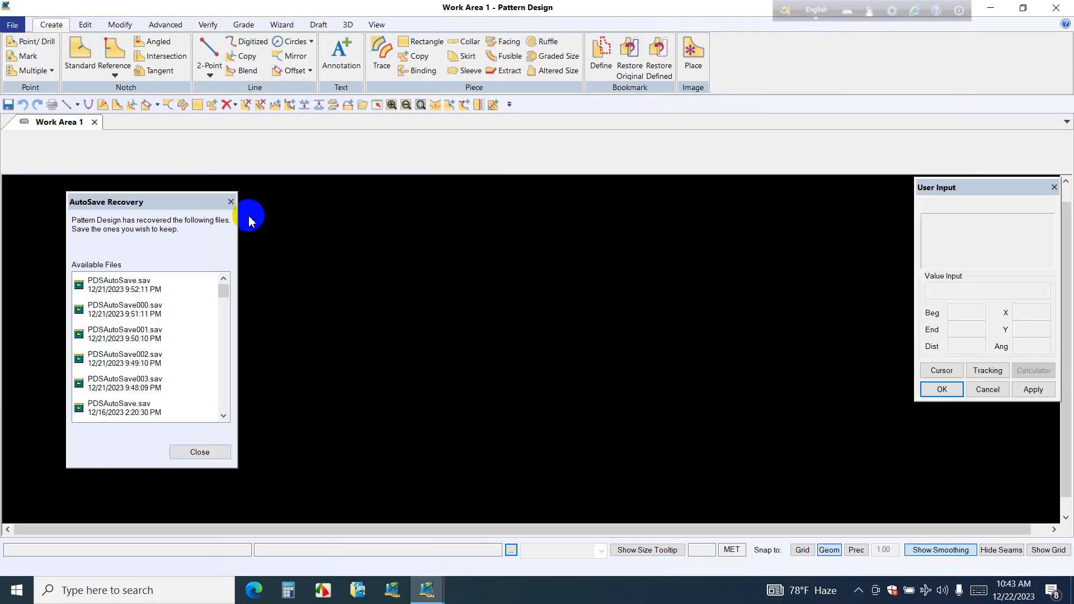
{"action": "left_click", "coordinate": [229, 201]}
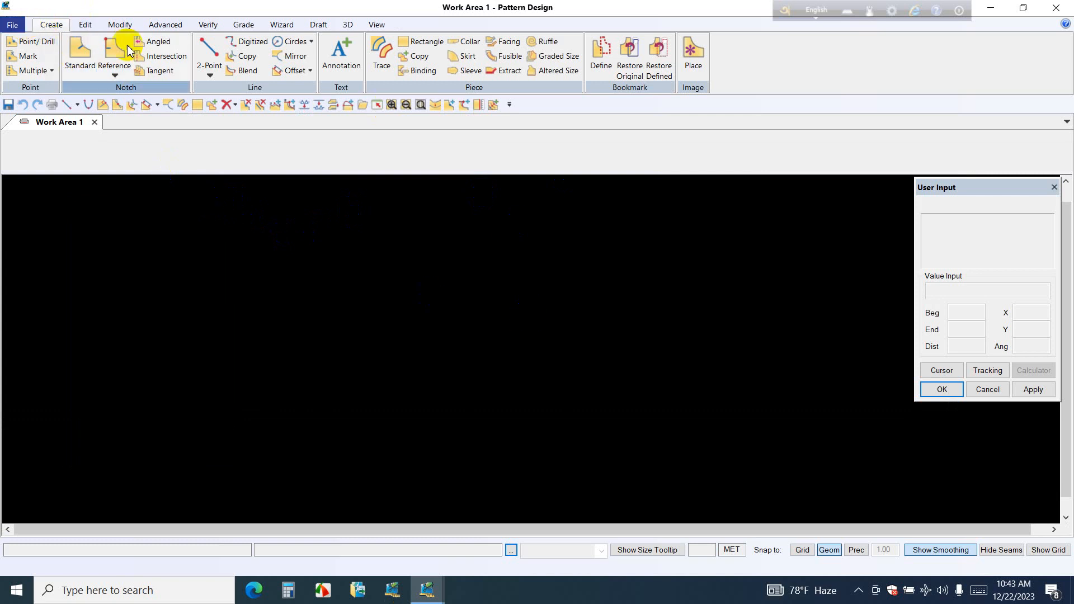
Step: Open the workspace preferences and display the Paths settings
{"action": "left_click", "coordinate": [84, 25]}
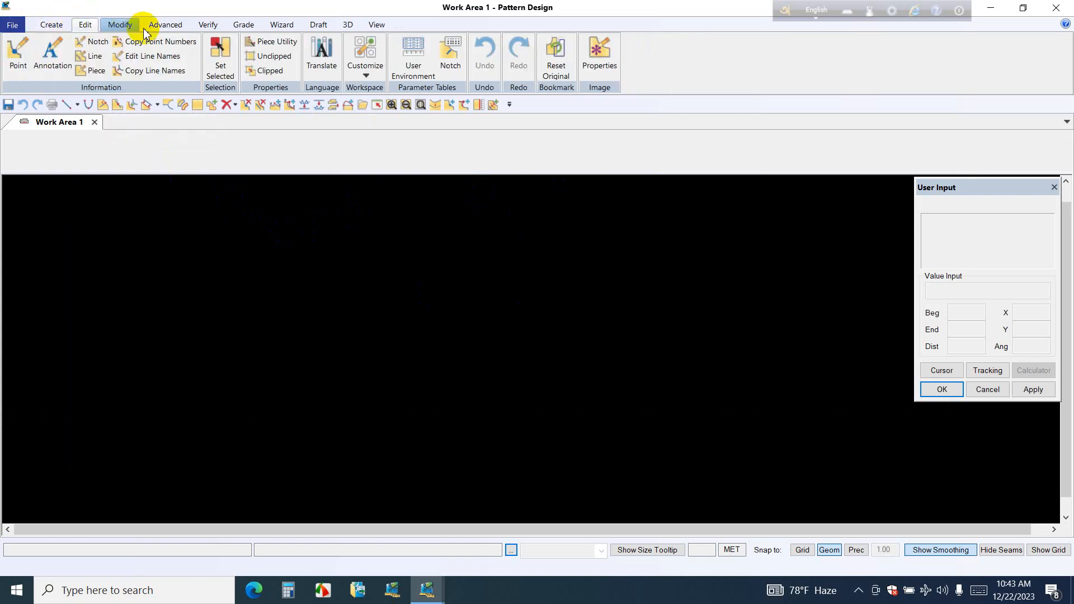
{"action": "left_click", "coordinate": [62, 25]}
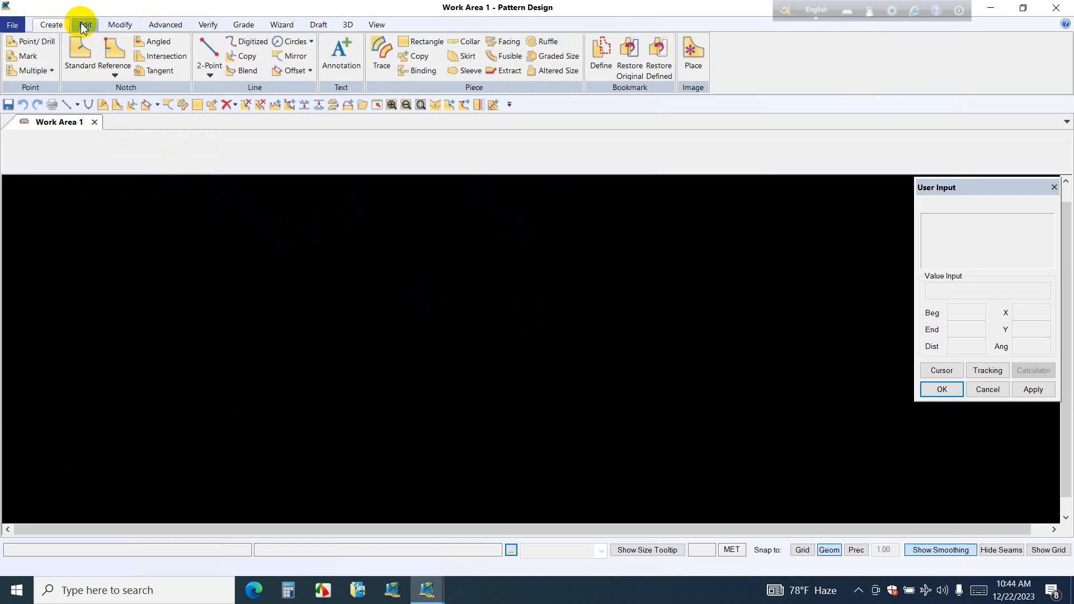
{"action": "left_click", "coordinate": [86, 26]}
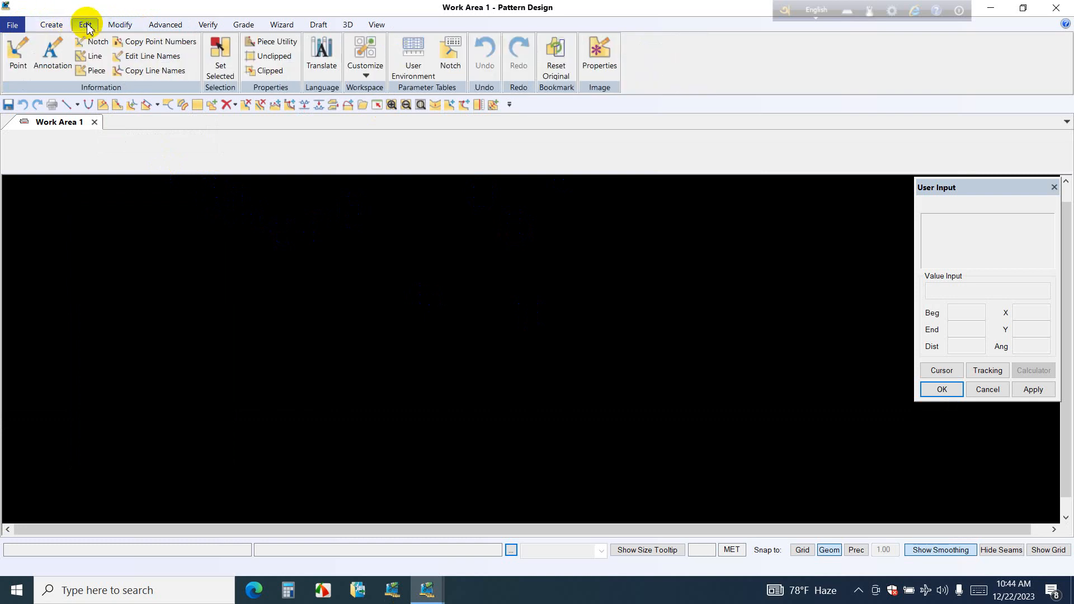
{"action": "left_click", "coordinate": [366, 79]}
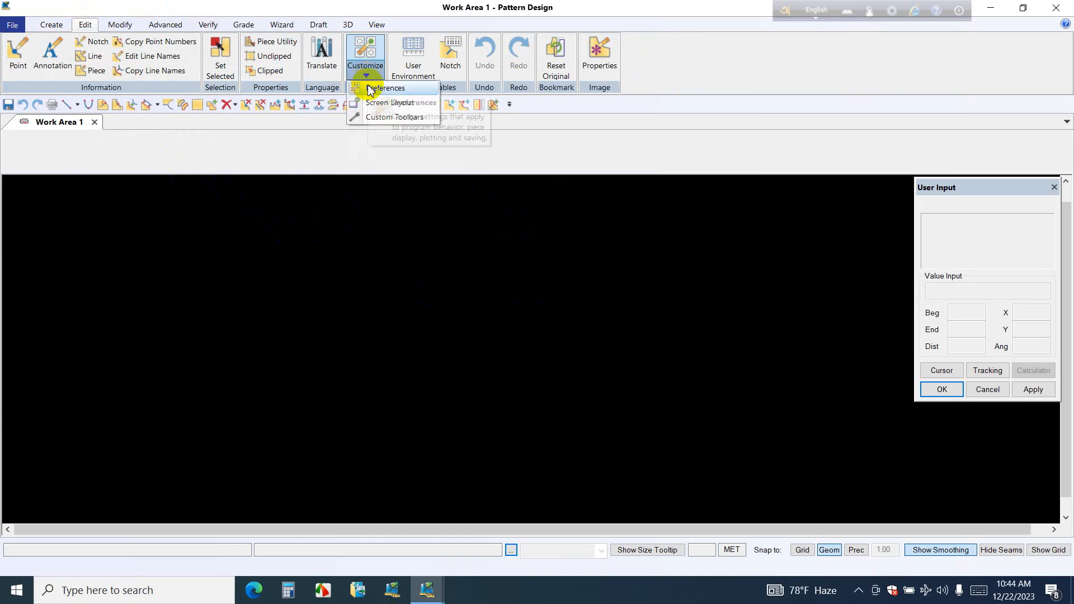
{"action": "left_click", "coordinate": [381, 89]}
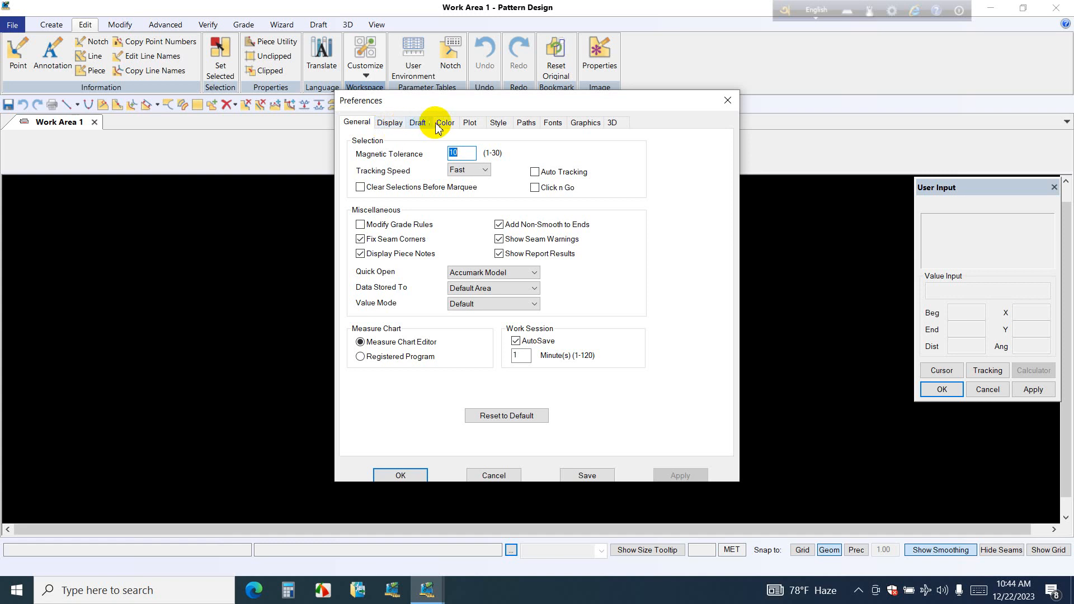
{"action": "left_click", "coordinate": [525, 123]}
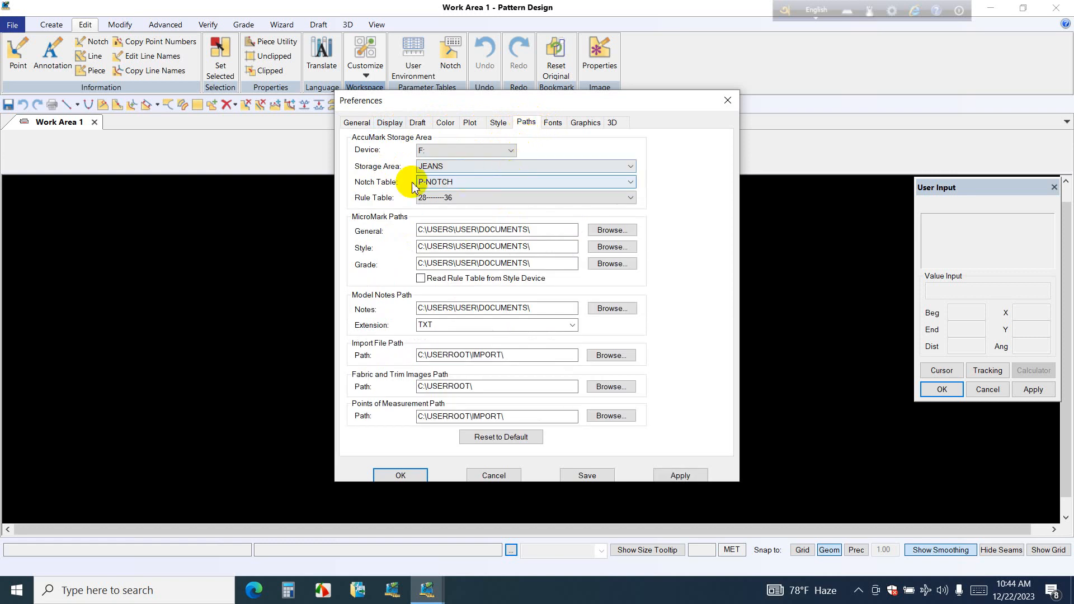
Step: Try D: and E: as the device for the AccuMark storage area
{"action": "left_click", "coordinate": [509, 152]}
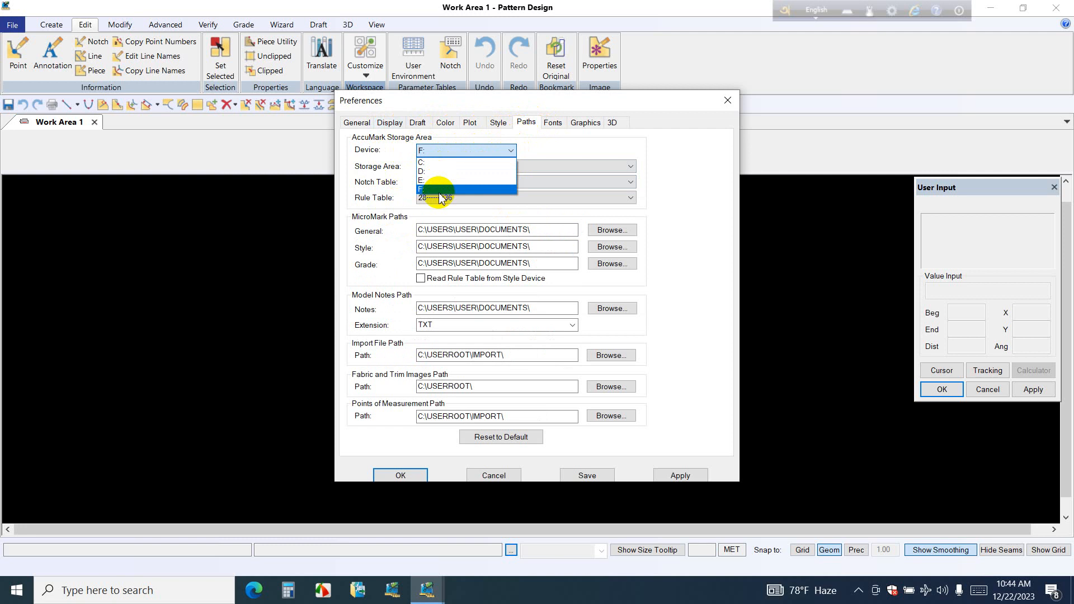
{"action": "left_click", "coordinate": [441, 171]}
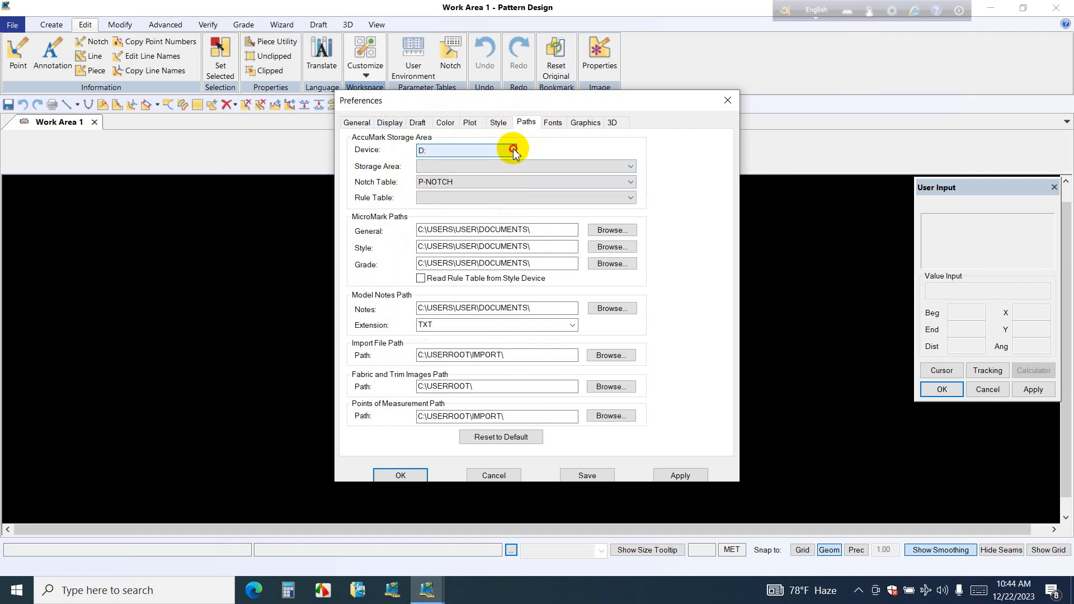
{"action": "left_click", "coordinate": [506, 150]}
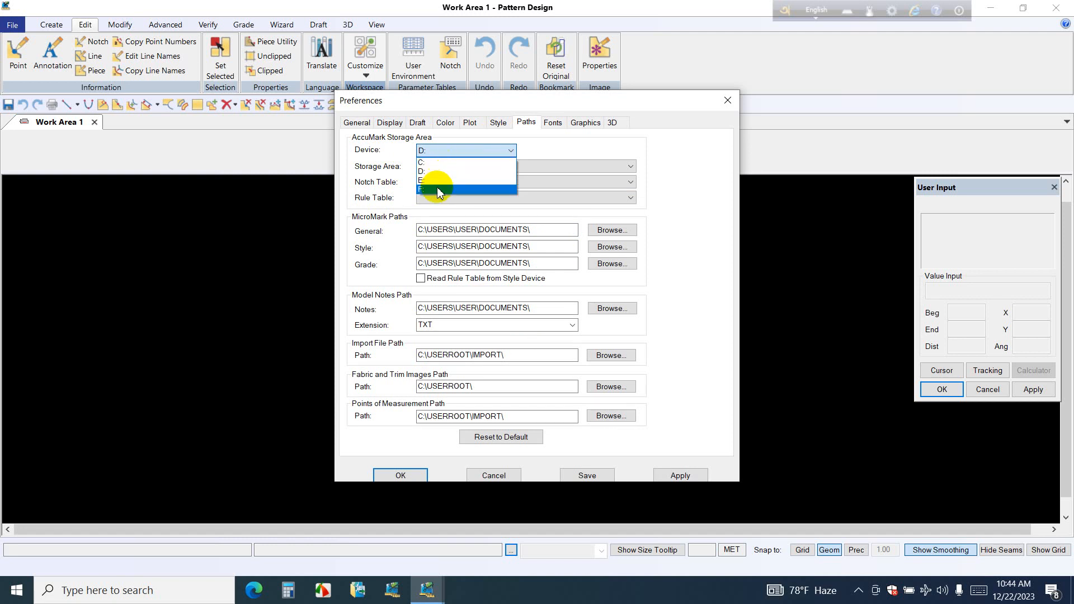
{"action": "left_click", "coordinate": [437, 180]}
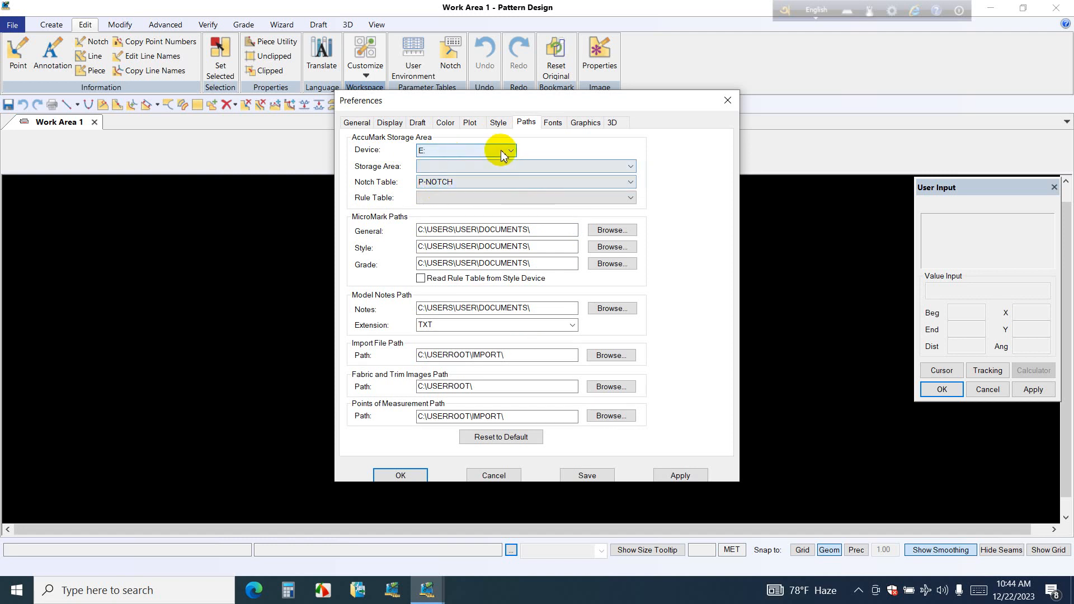
Step: Set the AccuMark storage device to F: and the storage area to PANT
{"action": "left_click", "coordinate": [506, 151]}
{"action": "left_click", "coordinate": [422, 181]}
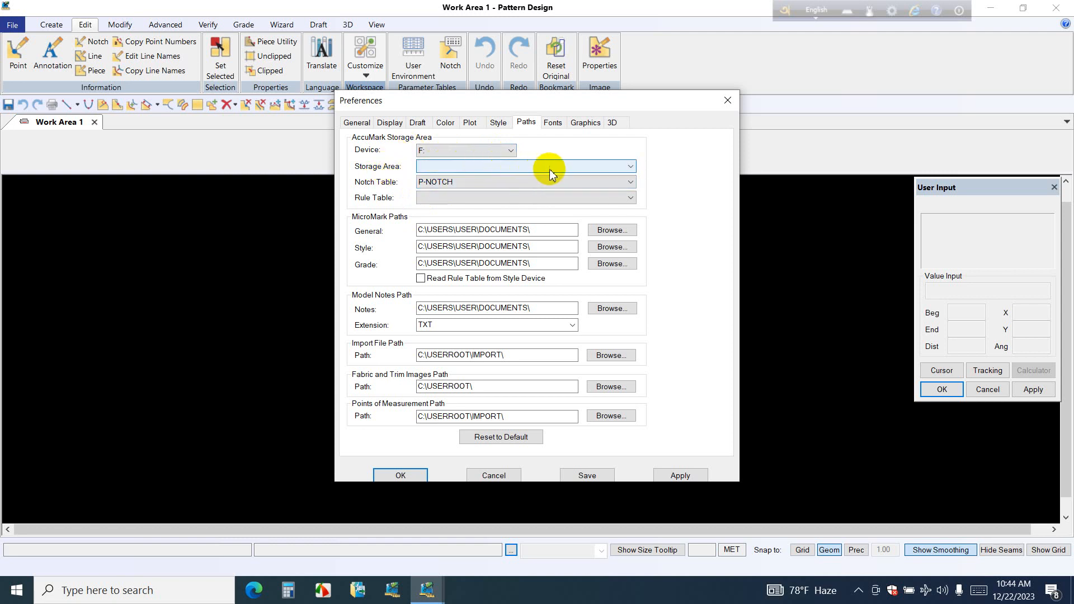
{"action": "left_click", "coordinate": [631, 166]}
{"action": "left_click", "coordinate": [462, 197]}
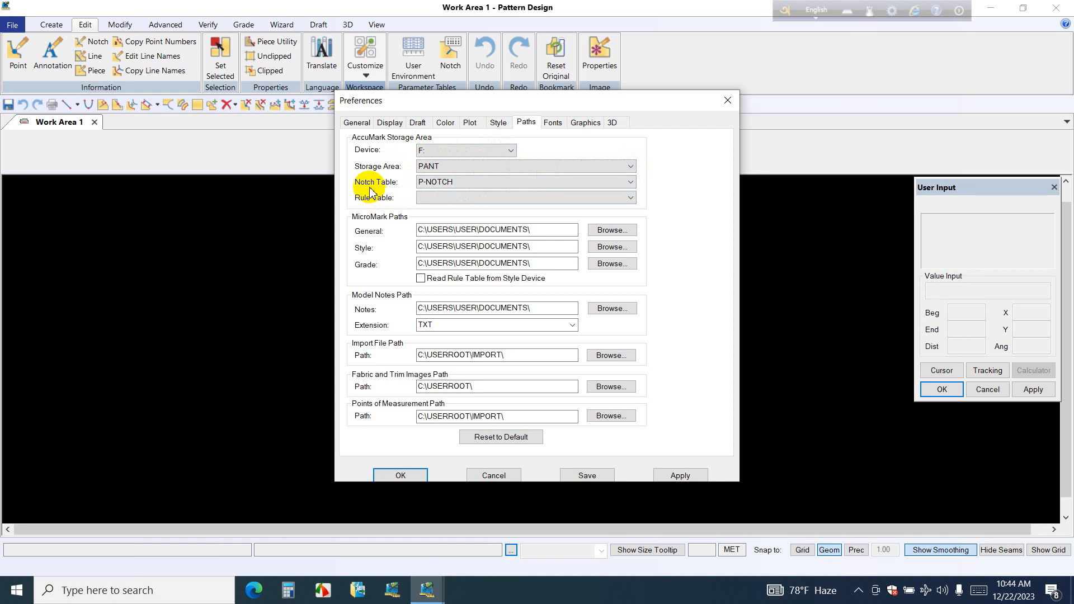
Step: Set the notch table to P-NOTCH and the rule table to 28------36, and apply the preferences
{"action": "left_click", "coordinate": [629, 183]}
{"action": "left_click", "coordinate": [601, 193]}
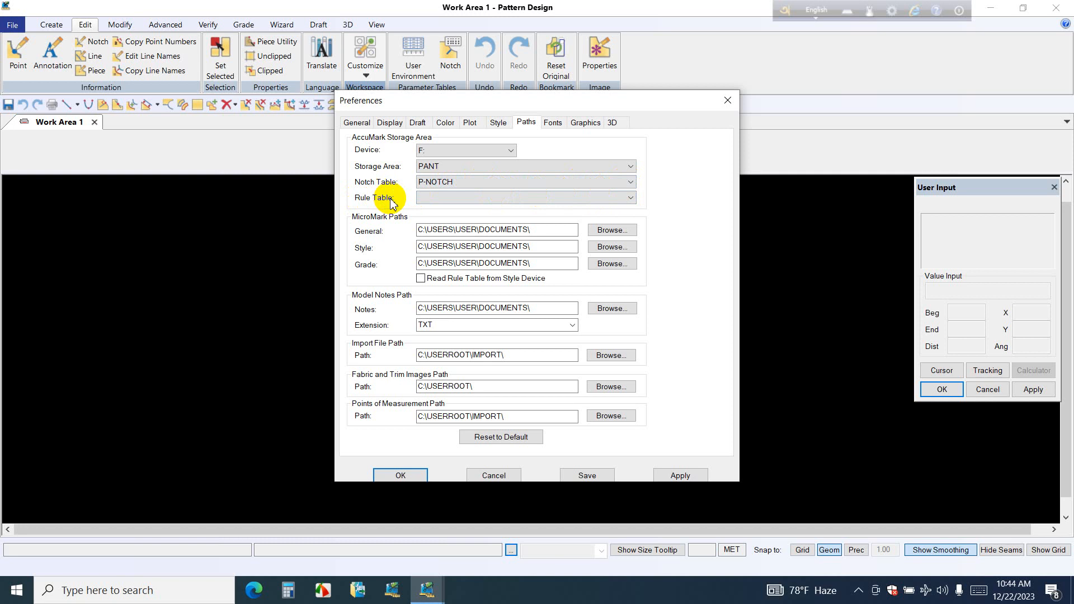
{"action": "left_click", "coordinate": [624, 196]}
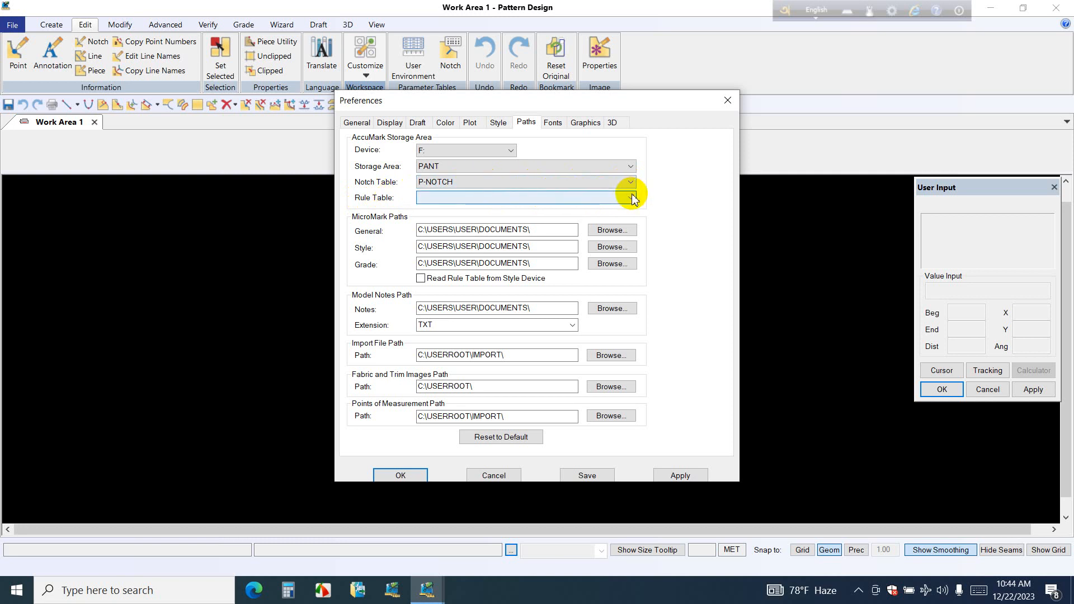
{"action": "left_click", "coordinate": [628, 184]}
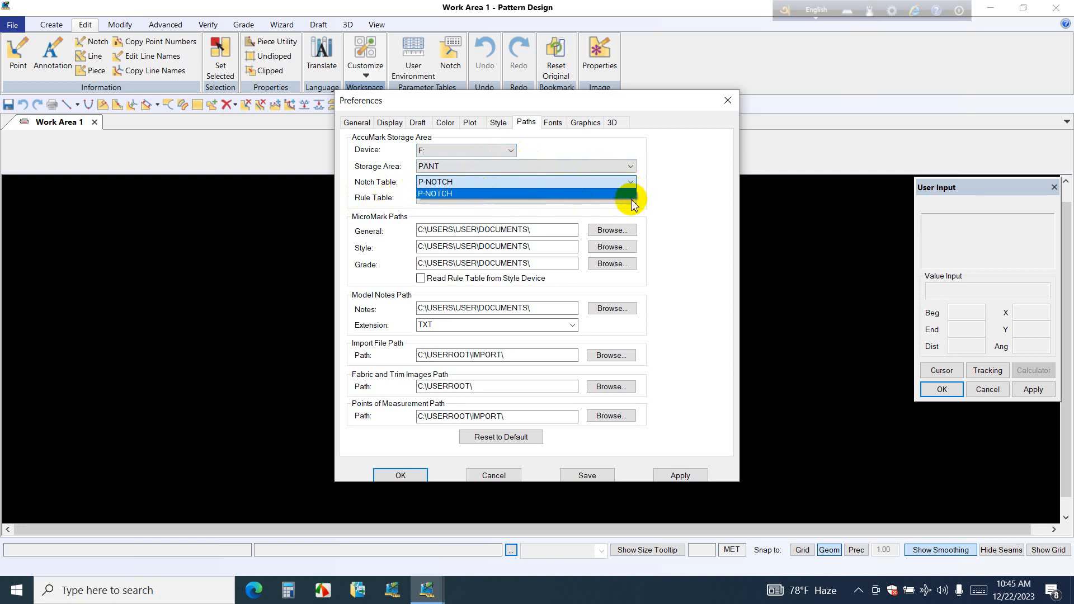
{"action": "left_click", "coordinate": [583, 193]}
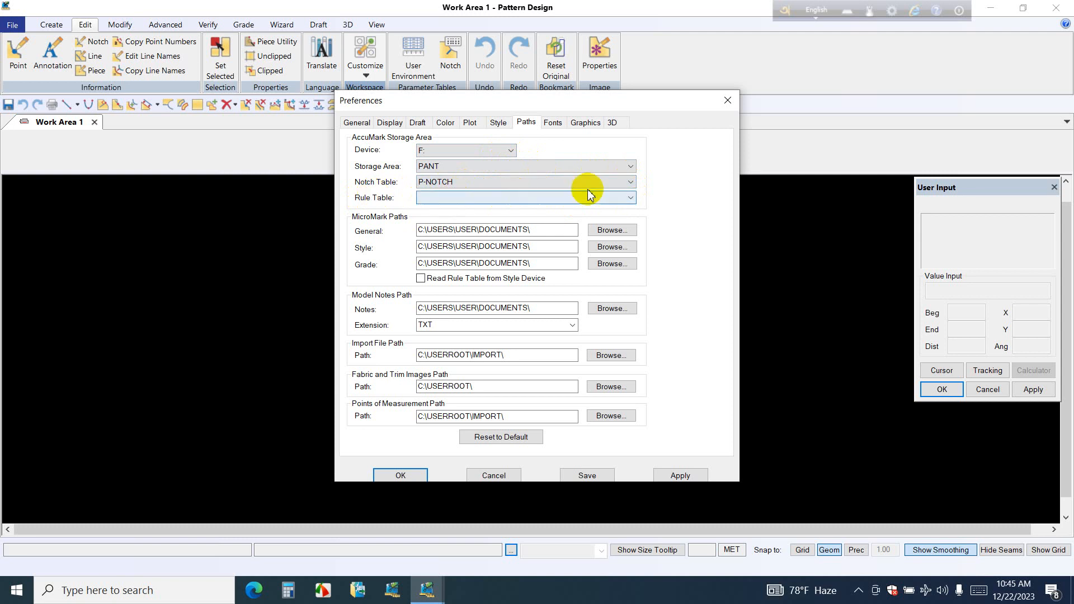
{"action": "left_click", "coordinate": [626, 199]}
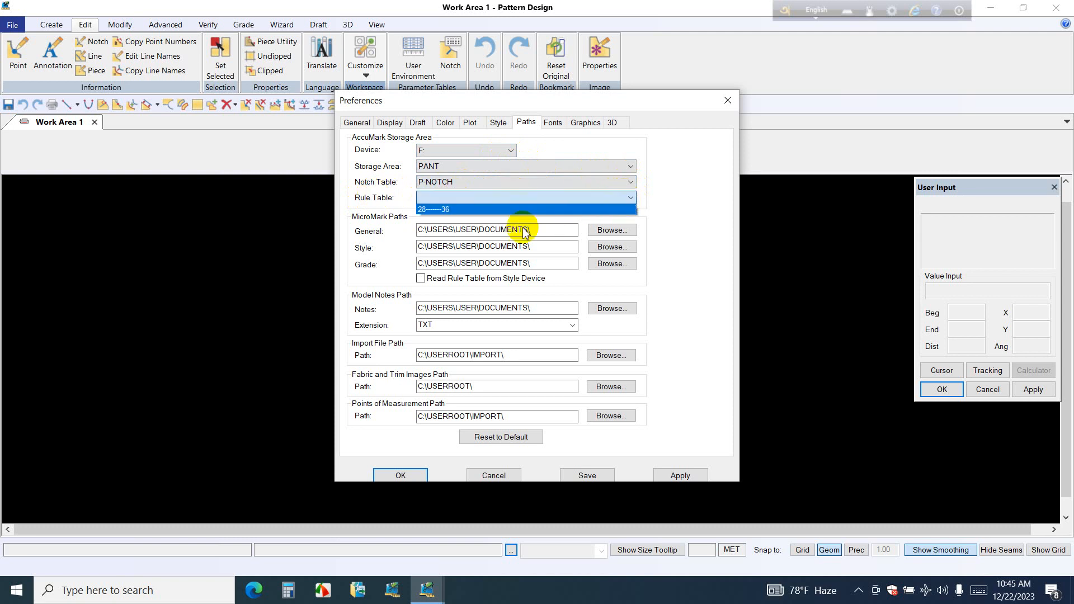
{"action": "left_click", "coordinate": [450, 210]}
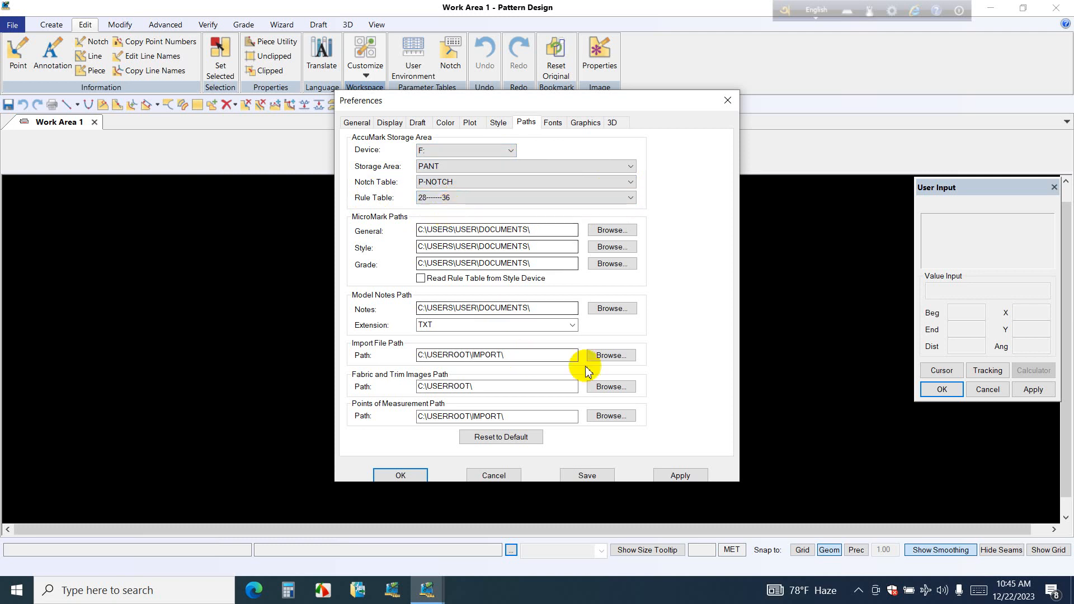
{"action": "left_click", "coordinate": [664, 475]}
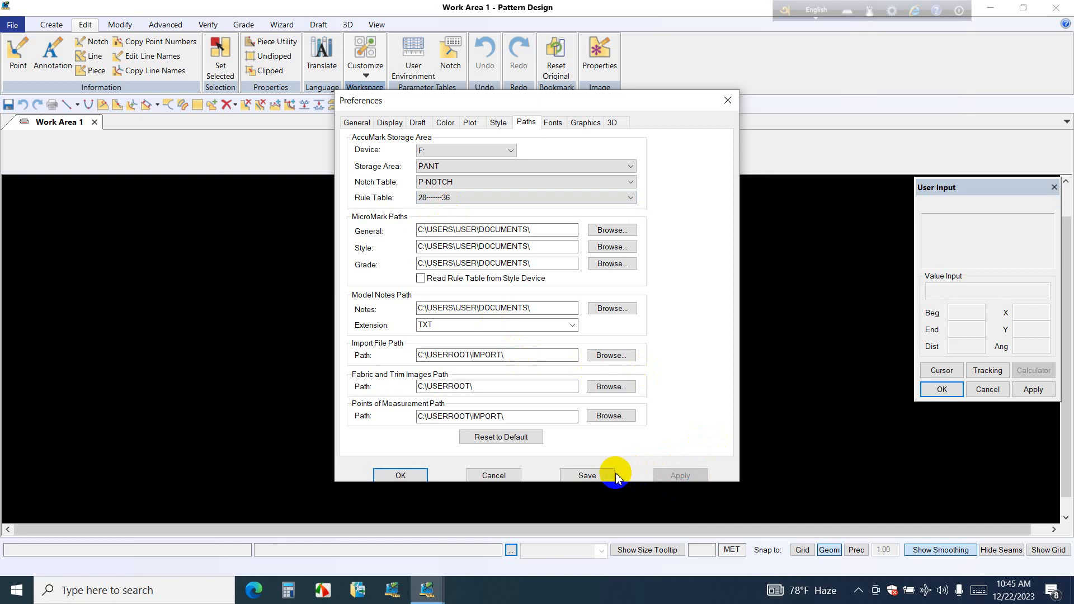
{"action": "left_click", "coordinate": [412, 476]}
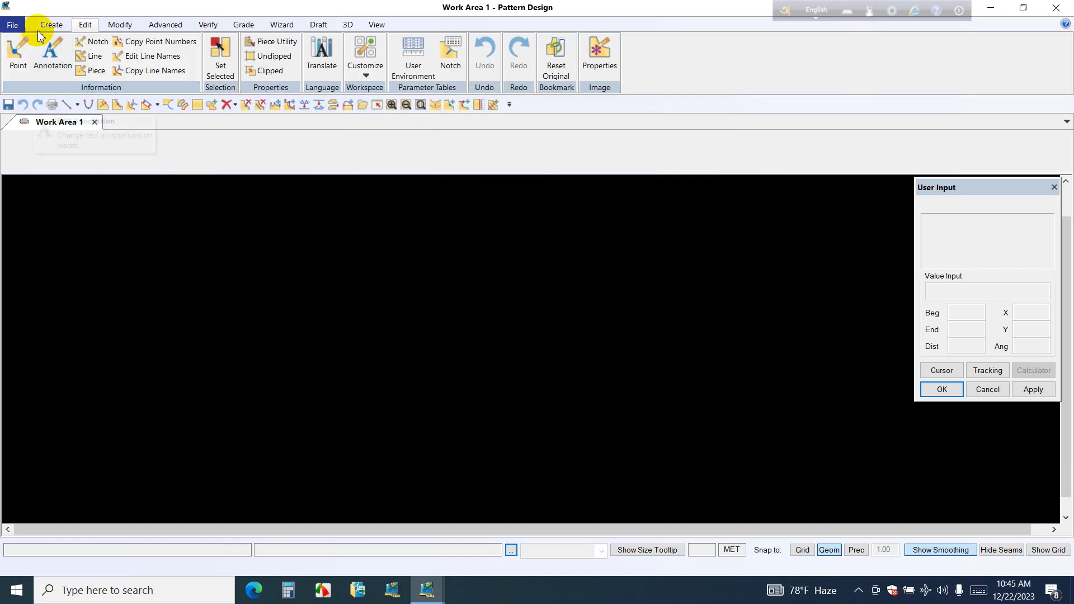
Step: Draw a rectangle piece about 24.2 high in the middle of the work area and finish the Rectangle command
{"action": "left_click", "coordinate": [56, 26]}
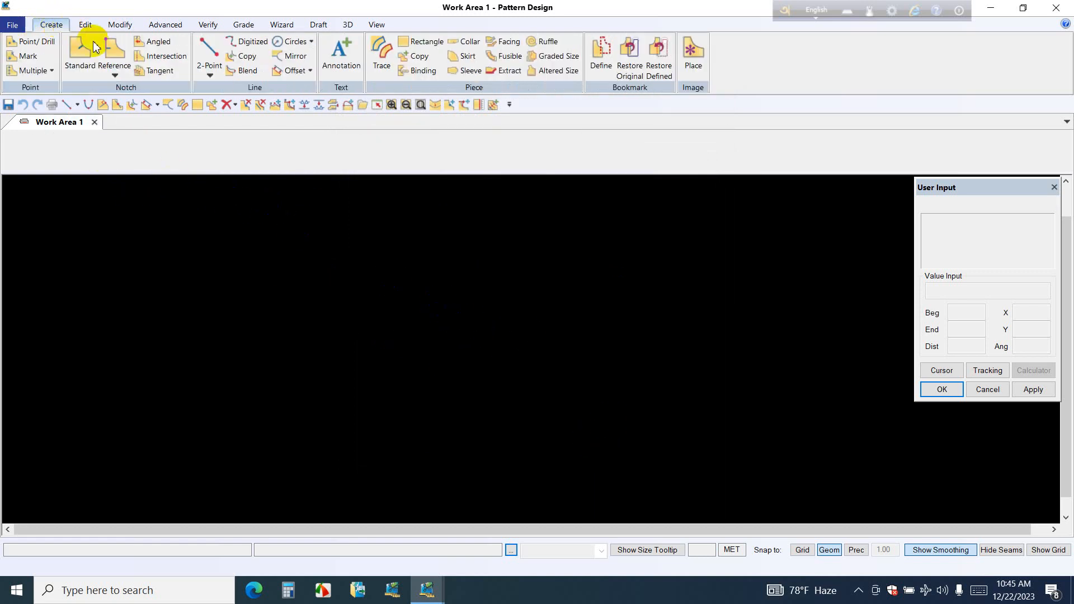
{"action": "left_click", "coordinate": [418, 41]}
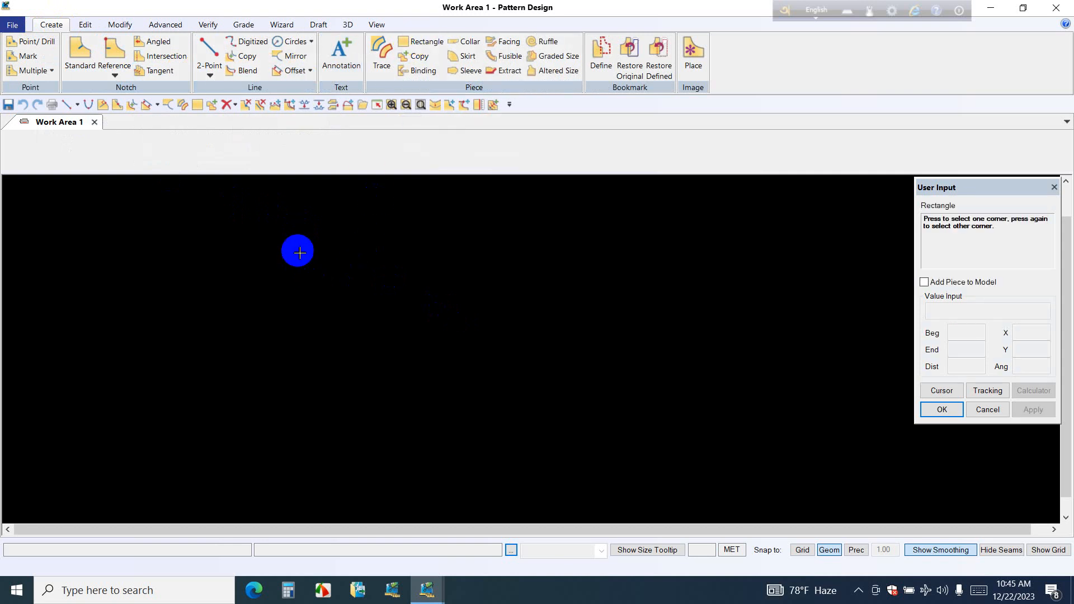
{"action": "left_click", "coordinate": [297, 249]}
{"action": "left_click", "coordinate": [628, 420]}
{"action": "right_click", "coordinate": [584, 299]}
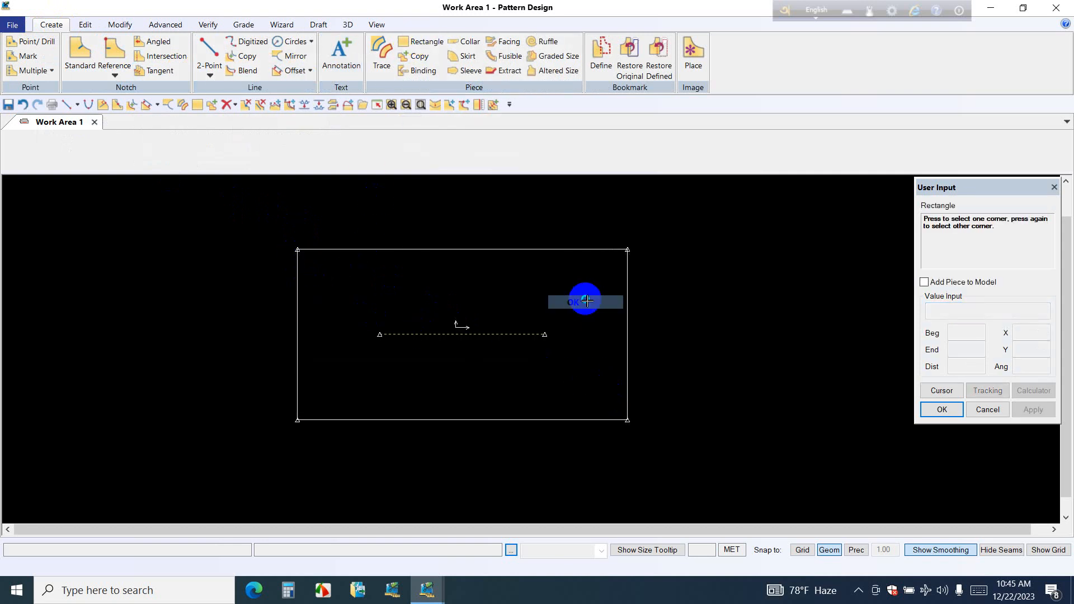
{"action": "left_click", "coordinate": [568, 305]}
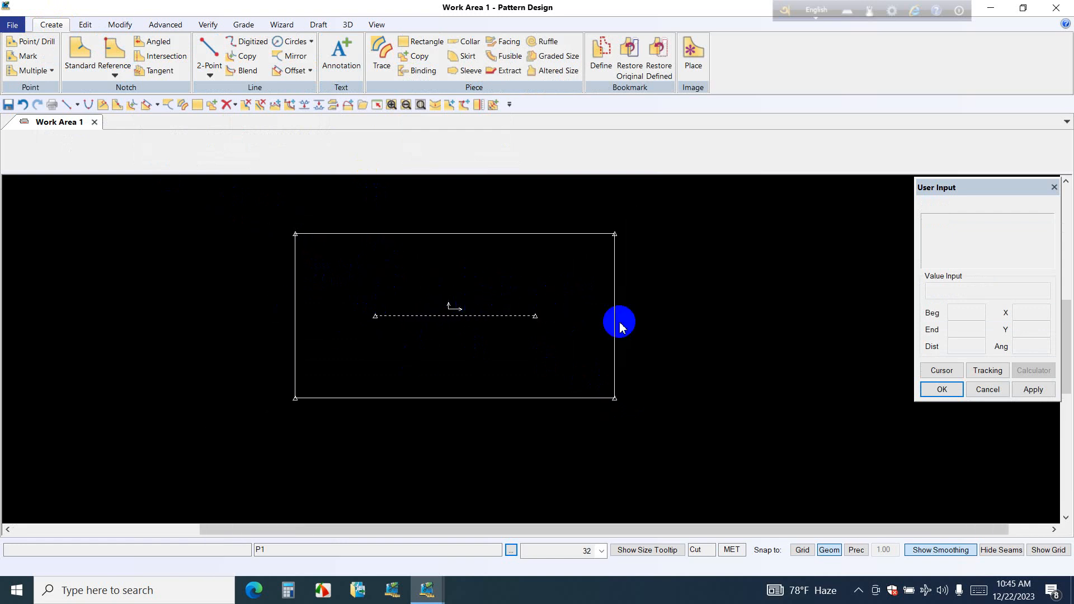
Step: Examine the rectangle piece's size list, keeping size 32 as the displayed size
{"action": "left_click", "coordinate": [613, 317]}
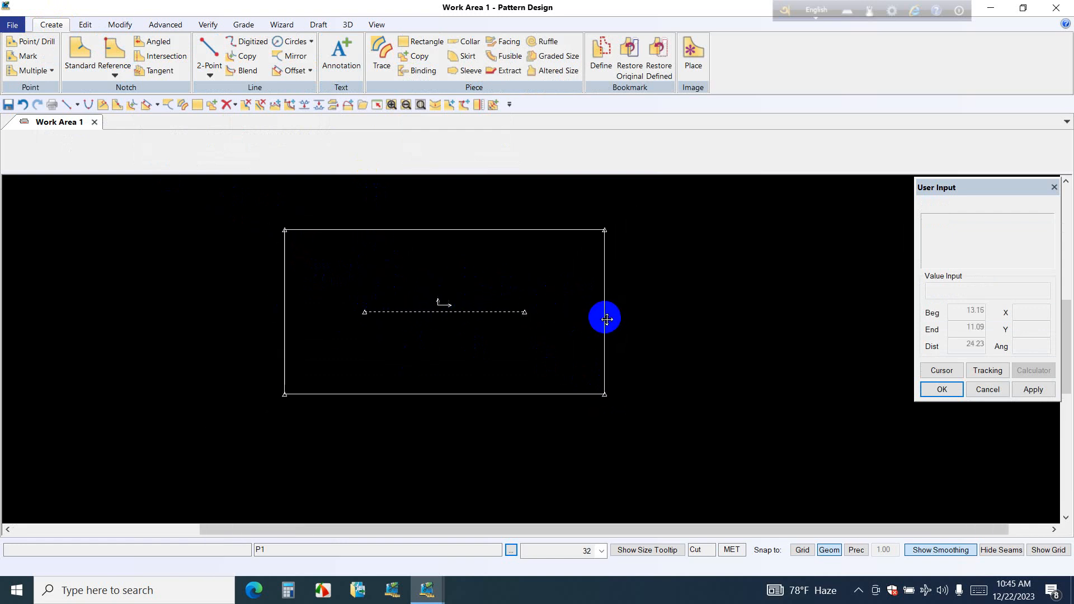
{"action": "left_click", "coordinate": [602, 551]}
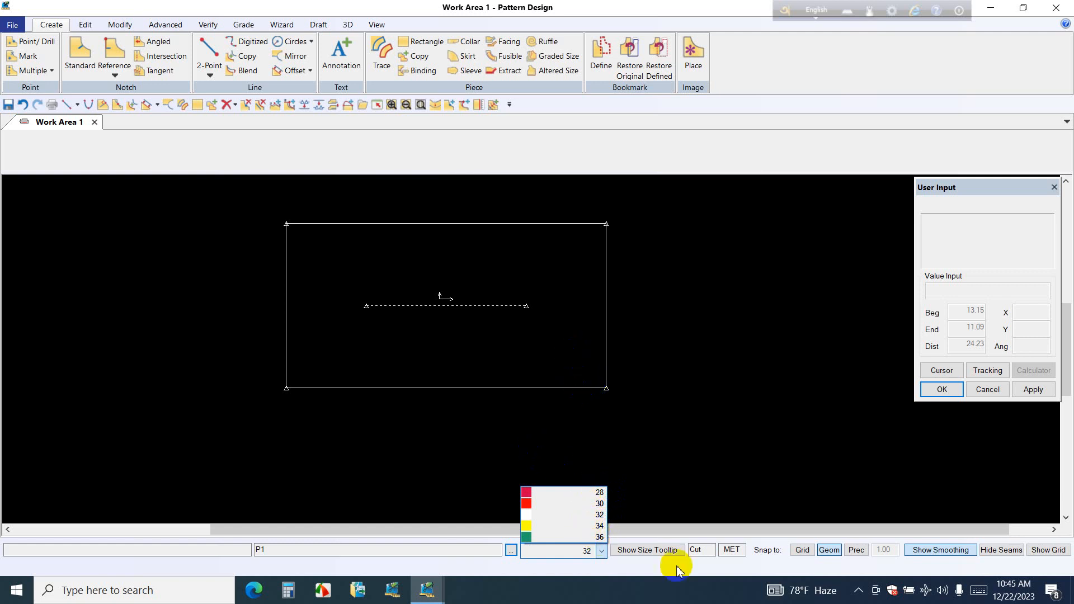
{"action": "left_click", "coordinate": [597, 514]}
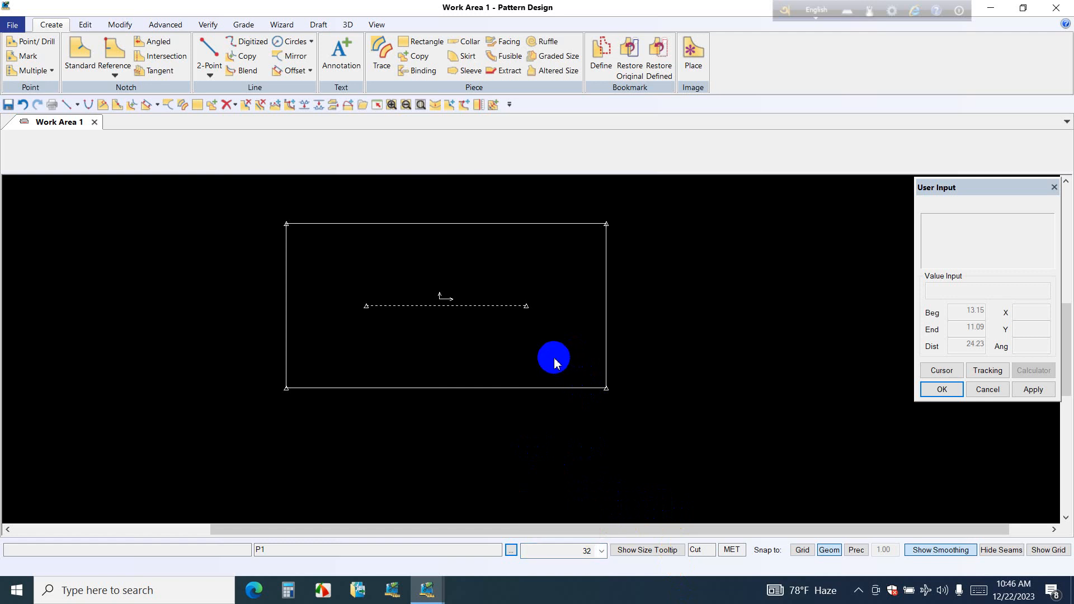
{"action": "left_click_drag", "start_coordinate": [554, 358], "coordinate": [531, 366]}
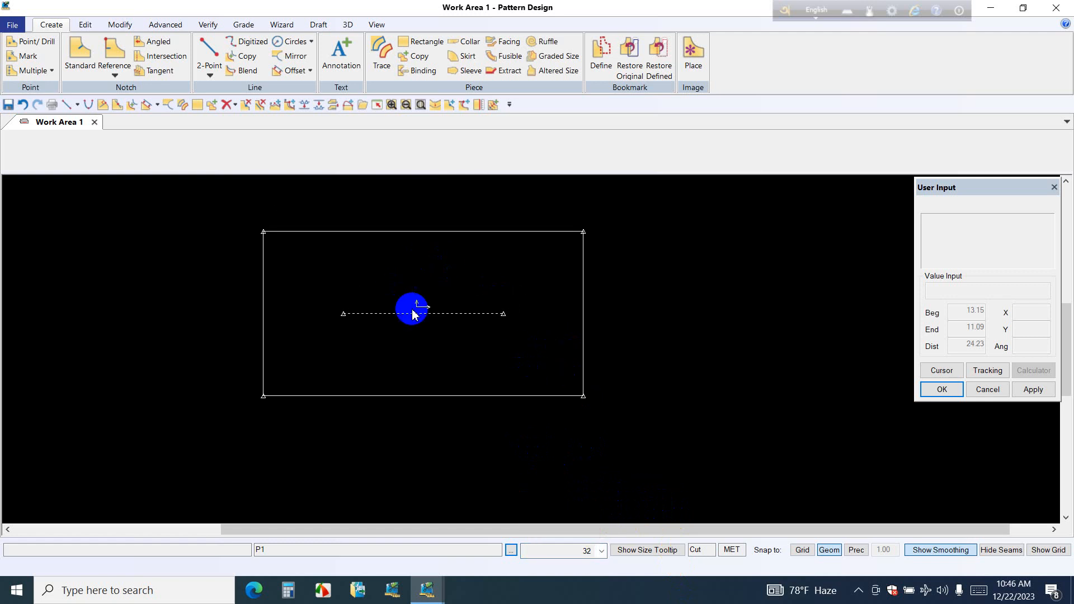
{"action": "left_click", "coordinate": [600, 552]}
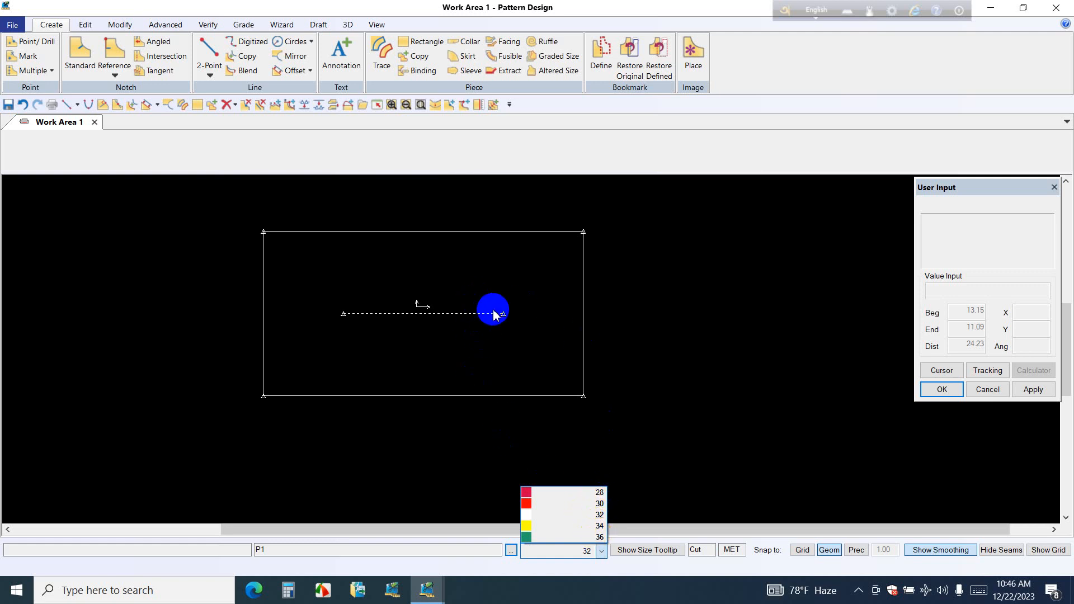
{"action": "left_click", "coordinate": [491, 320]}
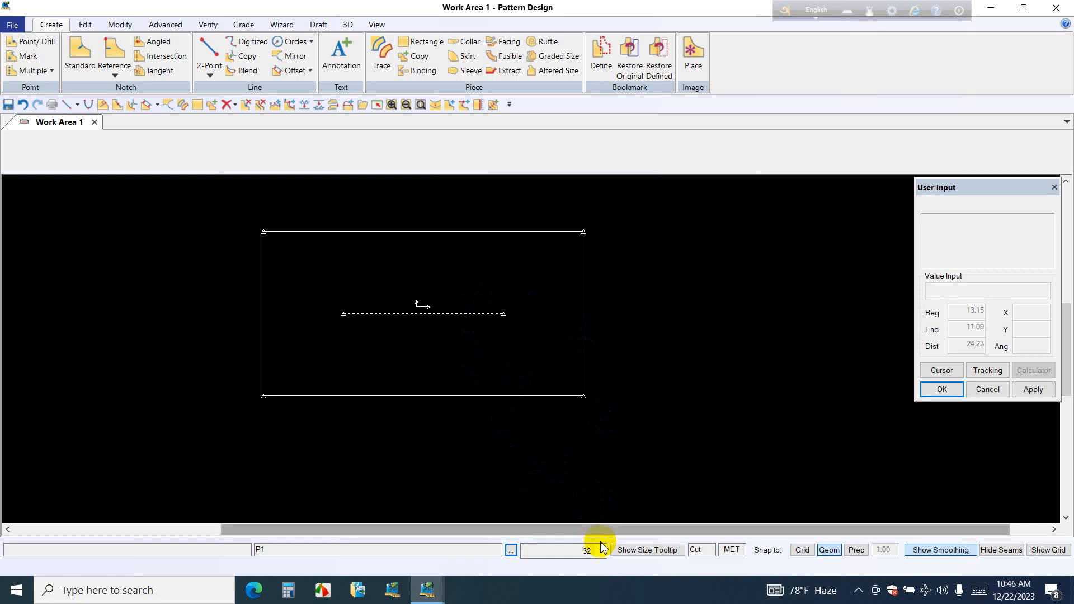
{"action": "left_click", "coordinate": [559, 367]}
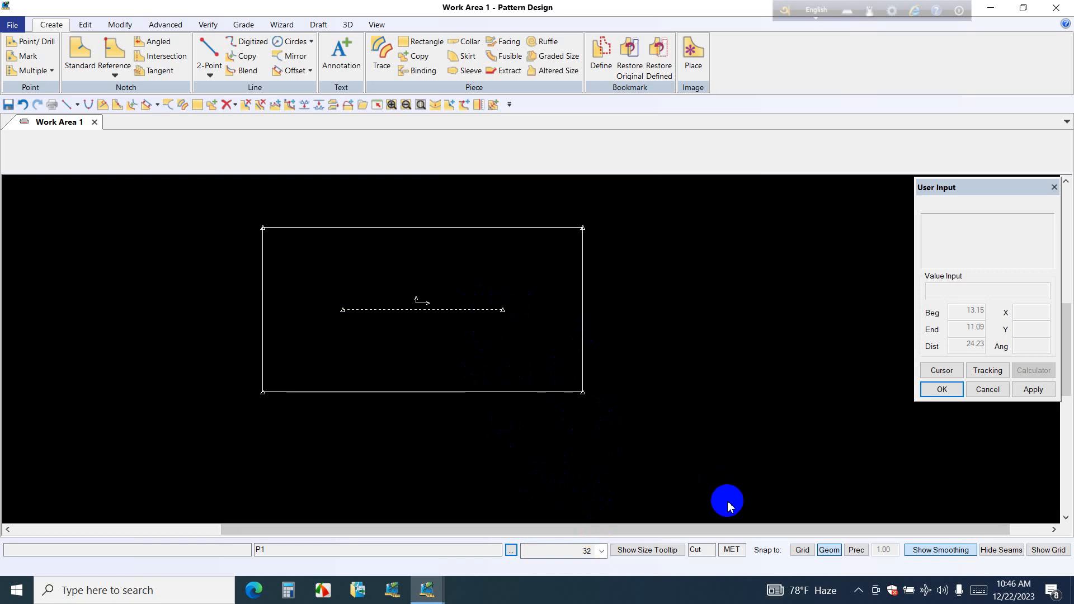
{"action": "left_click", "coordinate": [412, 303]}
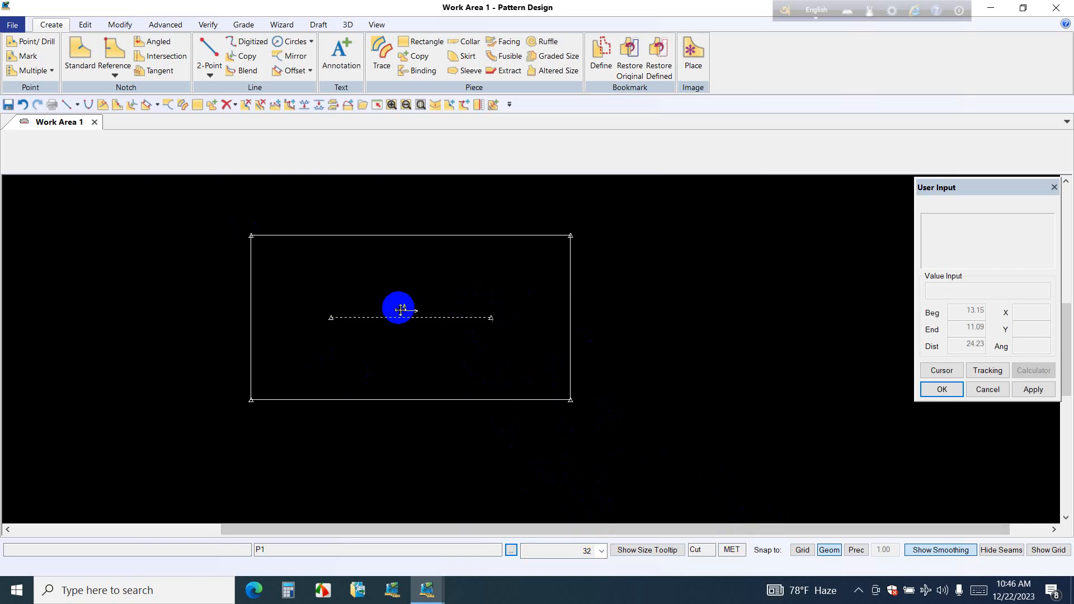
{"action": "left_click", "coordinate": [384, 292]}
{"action": "left_click", "coordinate": [487, 300]}
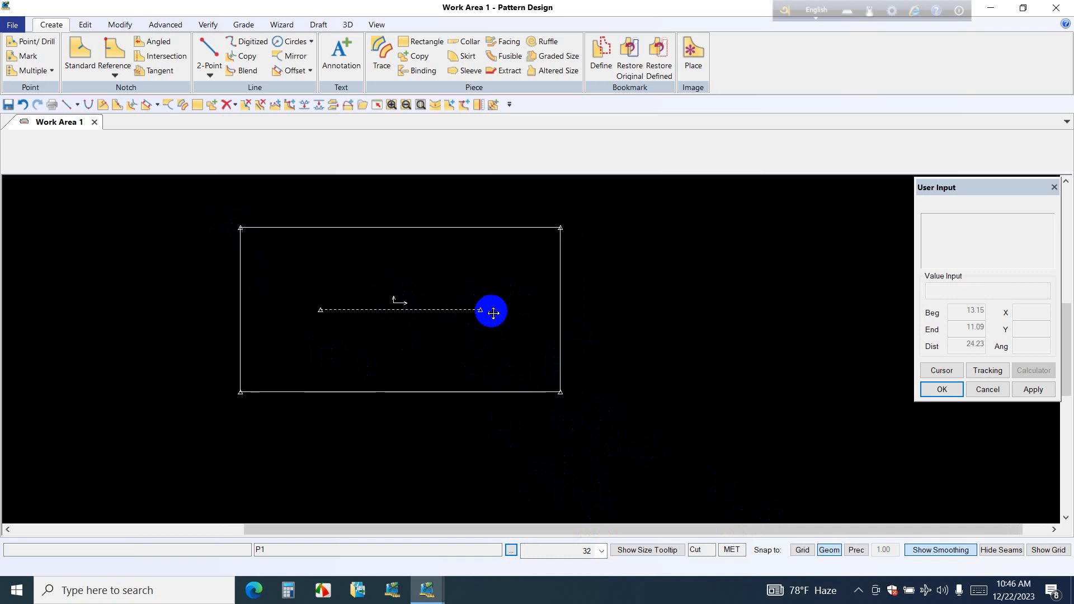
{"action": "left_click", "coordinate": [516, 291]}
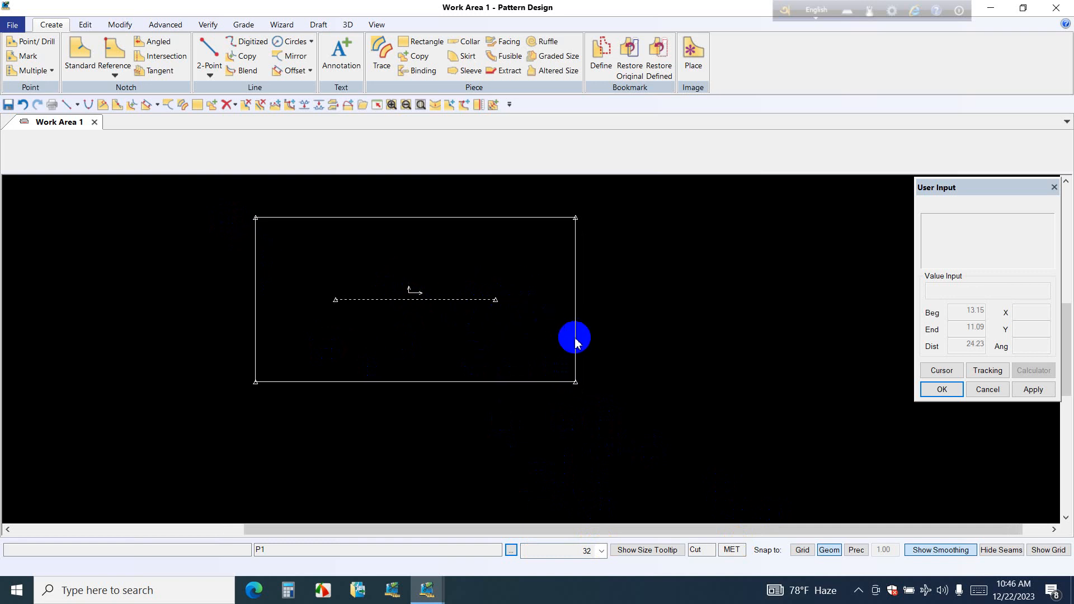
{"action": "left_click", "coordinate": [515, 324]}
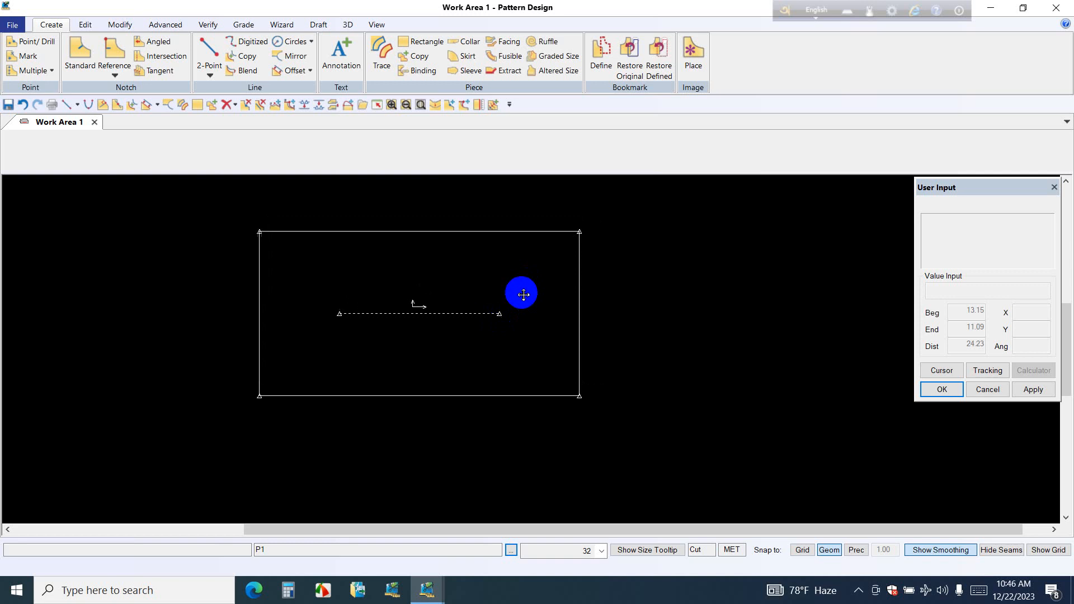
{"action": "left_click", "coordinate": [545, 283]}
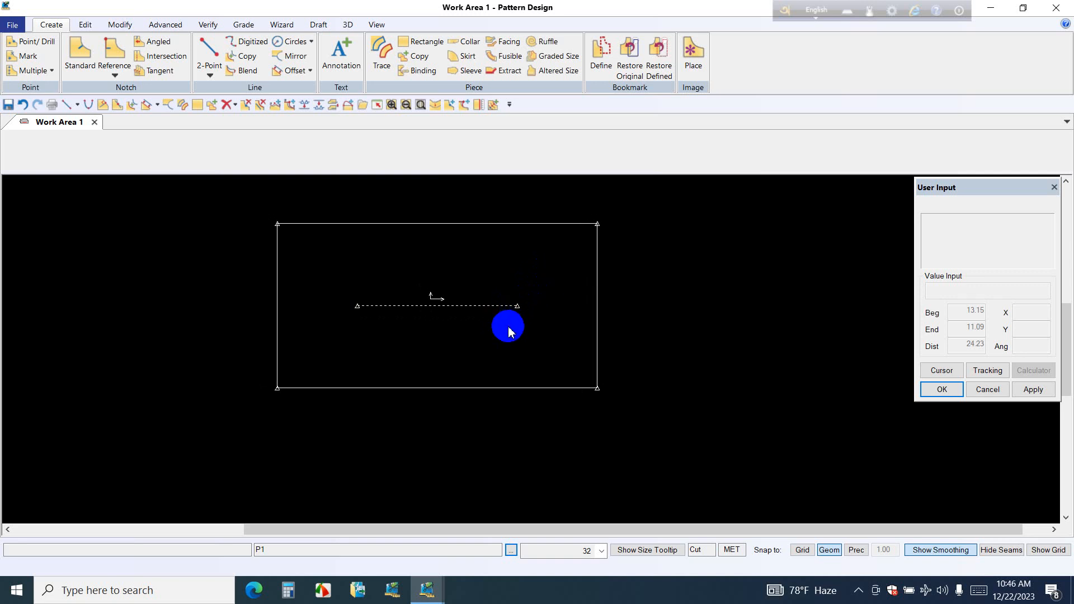
{"action": "left_click_drag", "start_coordinate": [542, 283], "coordinate": [569, 273]}
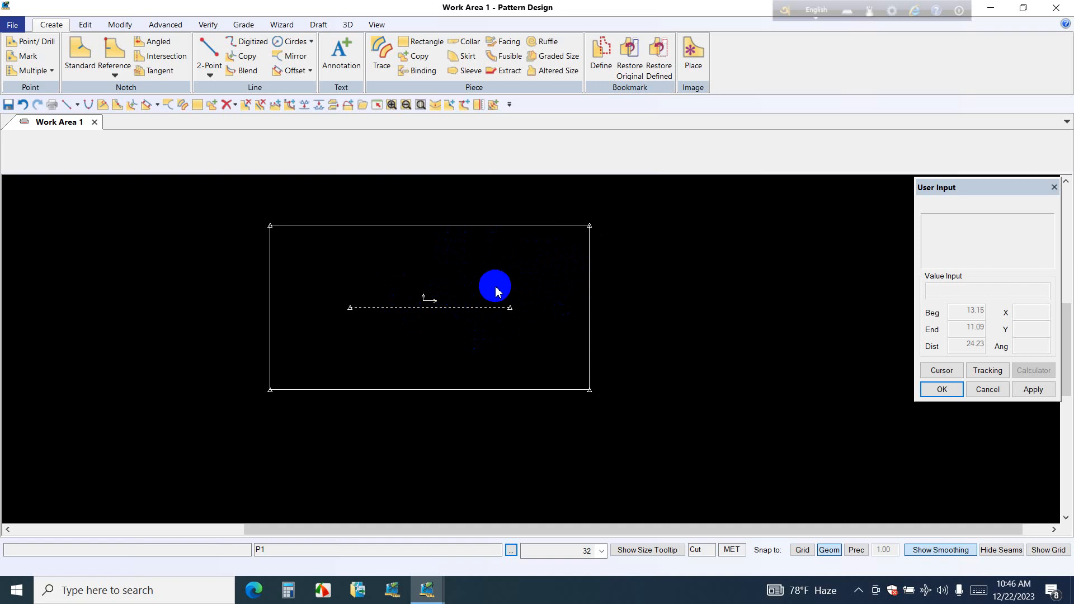
{"action": "left_click_drag", "start_coordinate": [499, 296], "coordinate": [509, 287]}
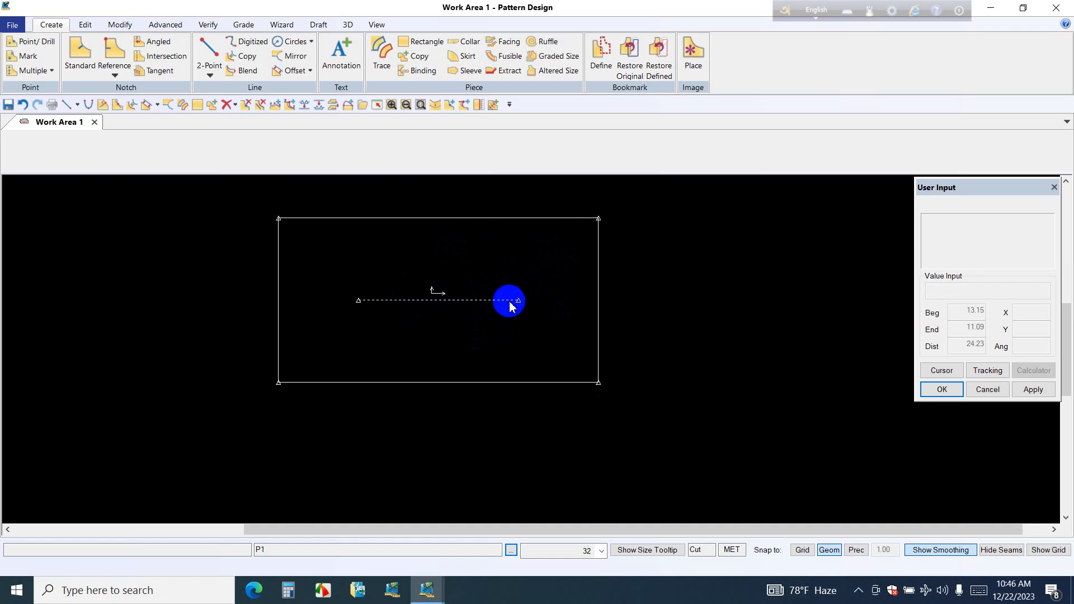
{"action": "left_click_drag", "start_coordinate": [451, 251], "coordinate": [441, 257]}
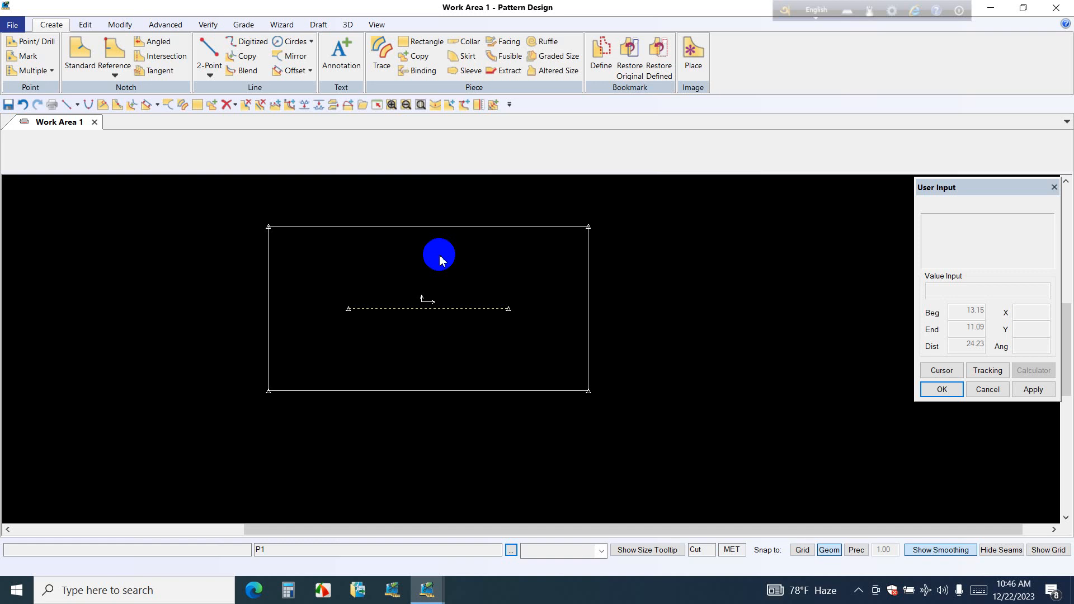
Step: Try Imperial notation in the User Environment table, set the notation back to Metric, and save and close the table
{"action": "left_click", "coordinate": [87, 26]}
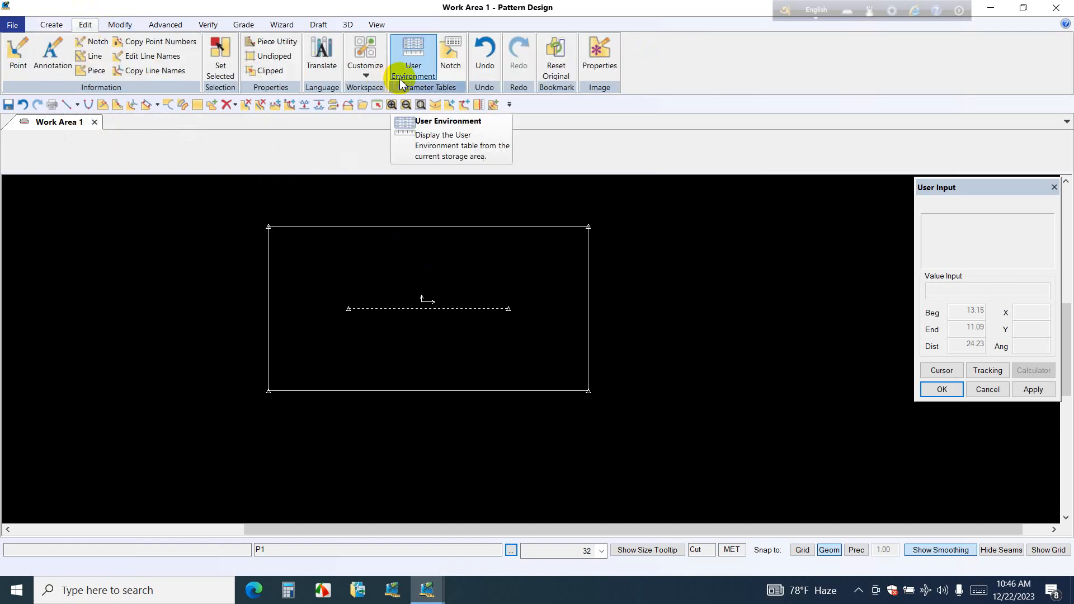
{"action": "left_click", "coordinate": [416, 70]}
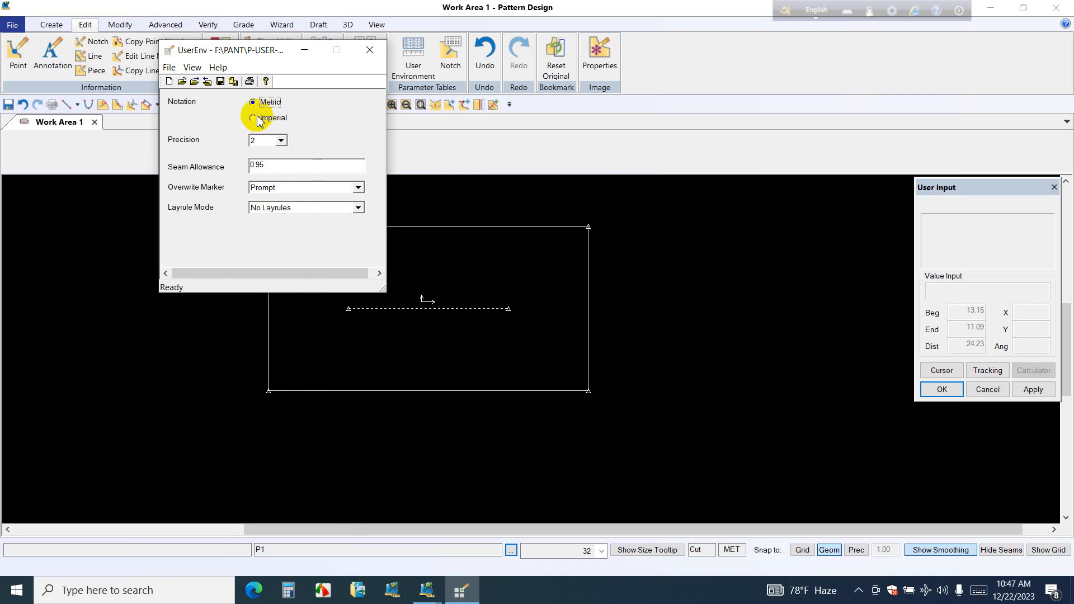
{"action": "left_click", "coordinate": [253, 118]}
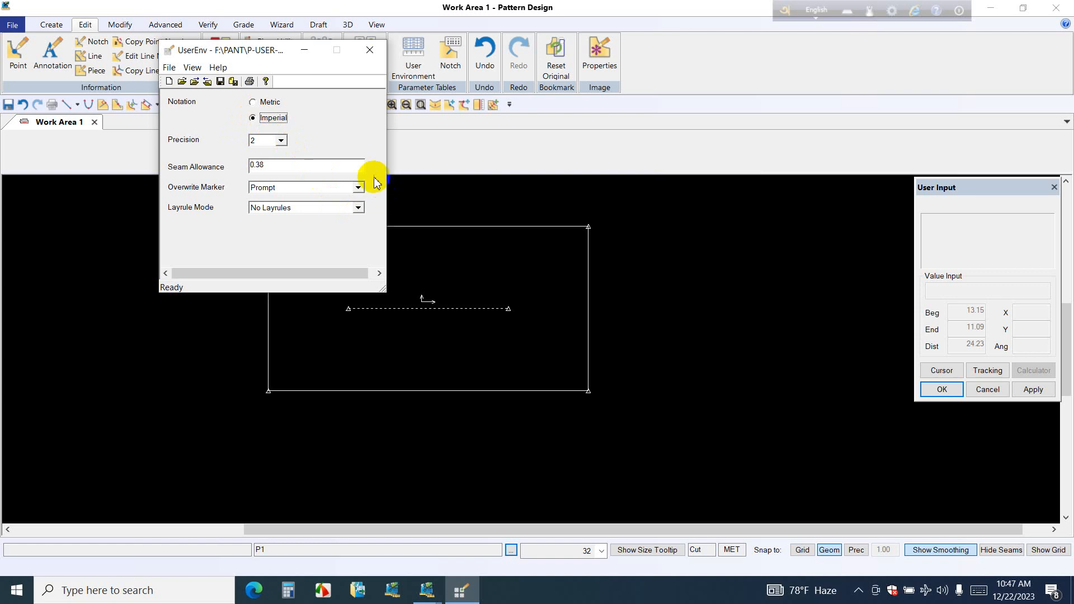
{"action": "left_click", "coordinate": [253, 103]}
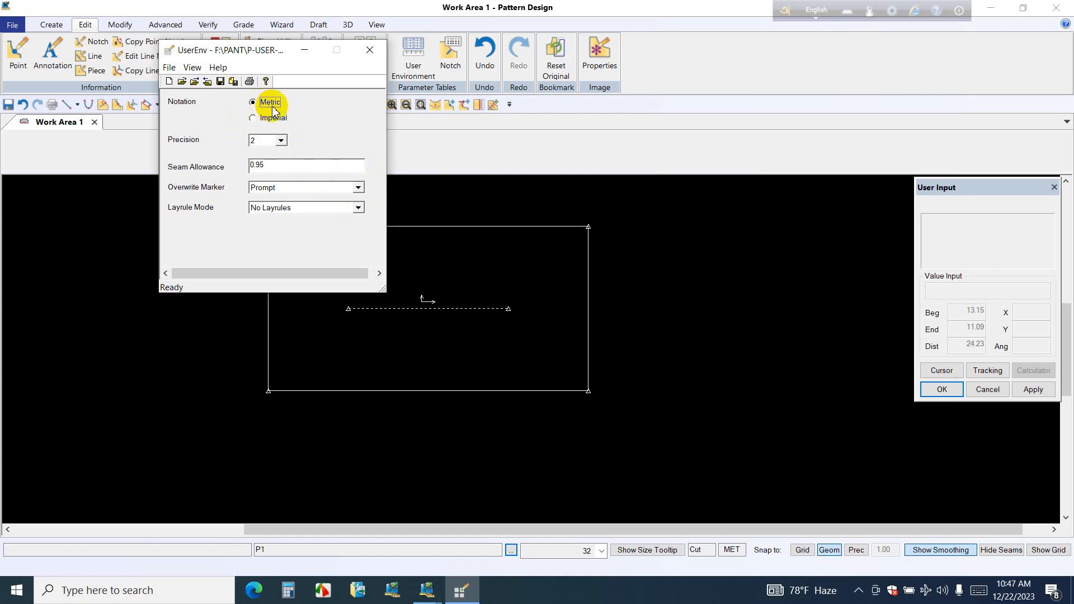
{"action": "left_click", "coordinate": [221, 84]}
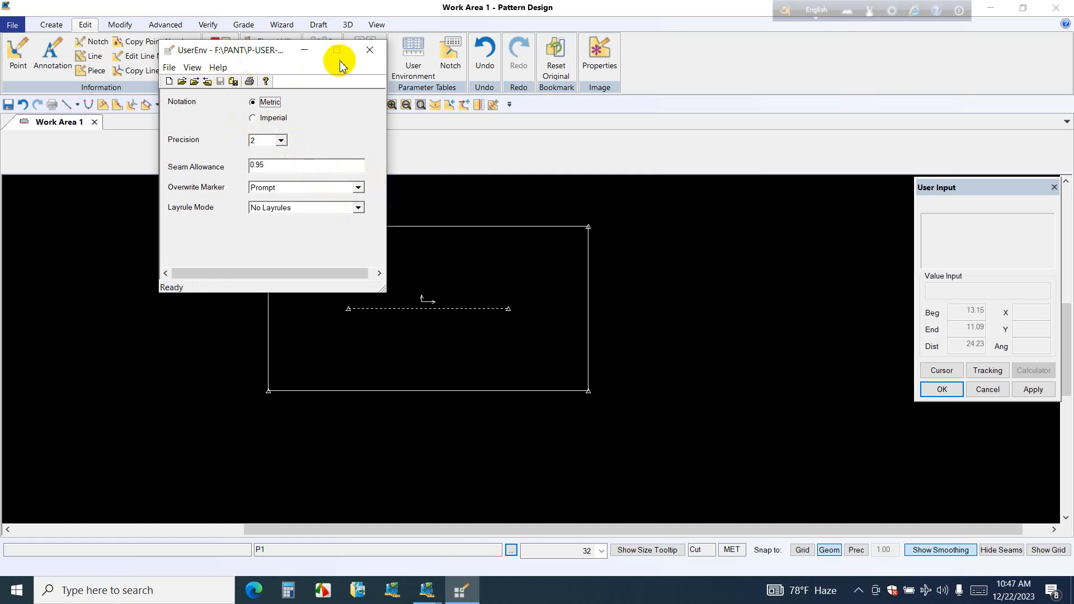
{"action": "left_click", "coordinate": [375, 52]}
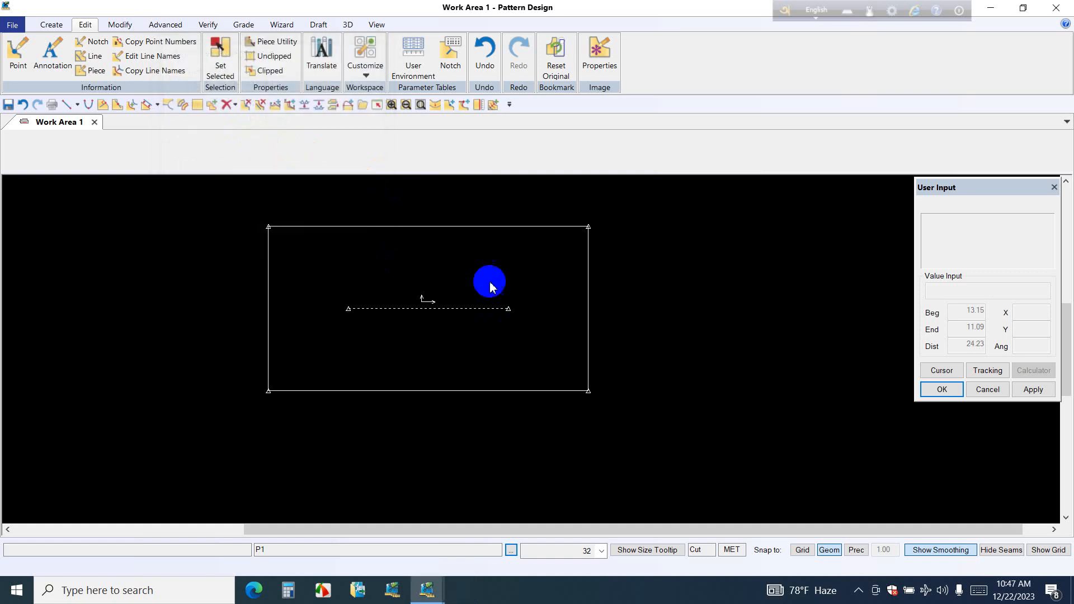
{"action": "scroll", "coordinate": [482, 295], "scroll_direction": "down", "scroll_amount": 2}
{"action": "middle_click_drag", "start_coordinate": [463, 277], "coordinate": [460, 279]}
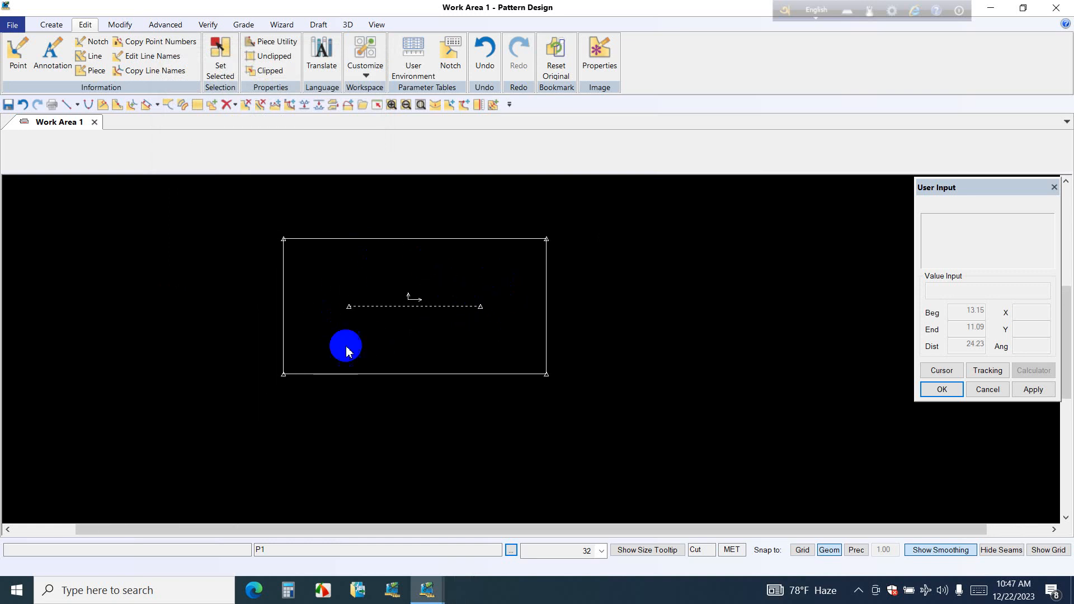
{"action": "mouse_move", "coordinate": [476, 347]}
{"action": "middle_mouse_down"}
{"action": "mouse_move", "coordinate": [495, 319]}
{"action": "mouse_move", "coordinate": [479, 335]}
{"action": "middle_mouse_up"}
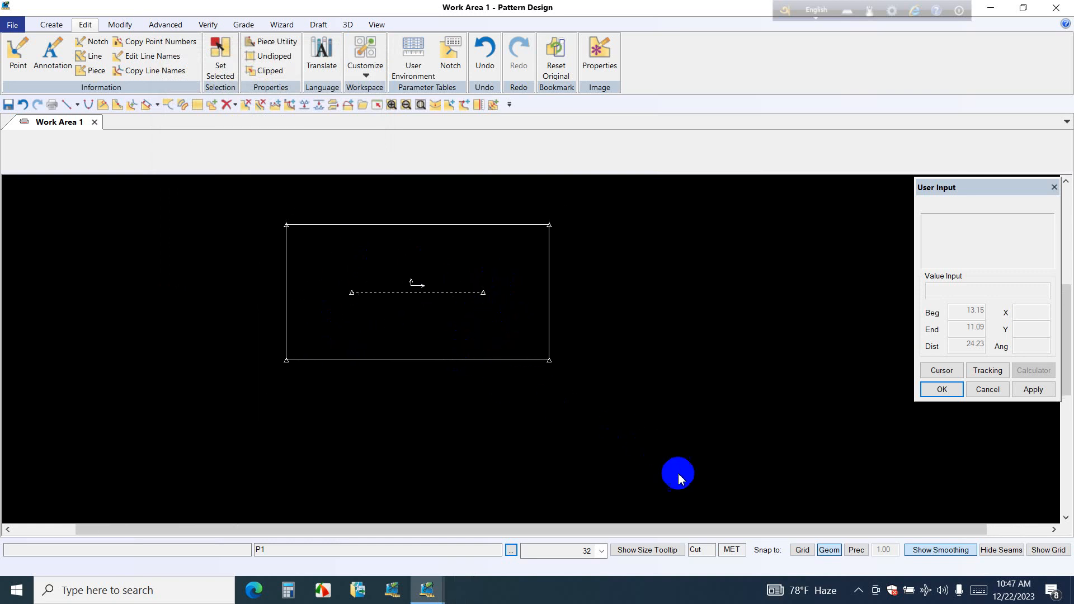